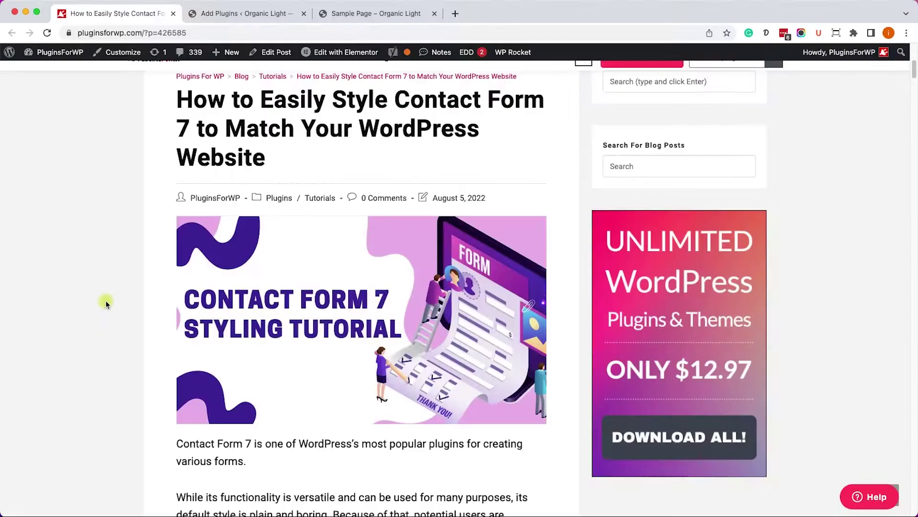
Look over the unstyled contact form on the Sample Page, then return to the 'wow contact form 7' plugin results
click(372, 19)
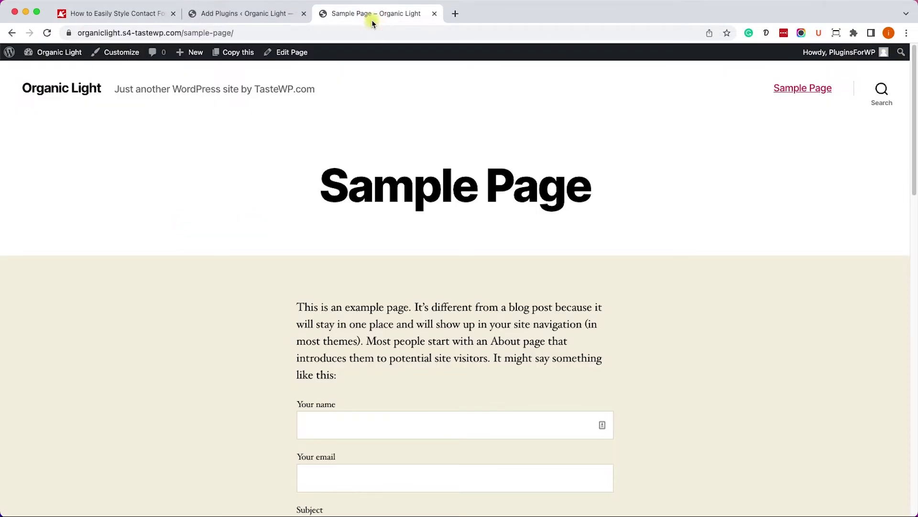
scroll(393, 265, down, 5)
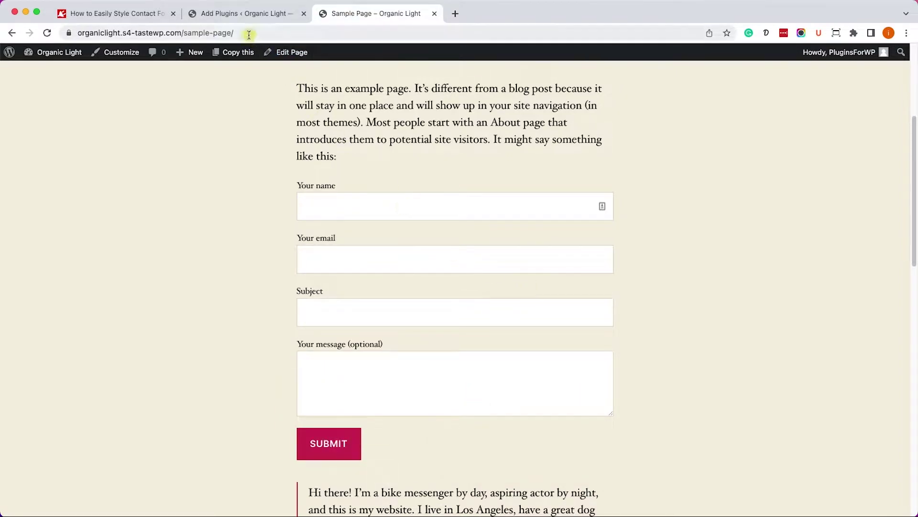
click(239, 15)
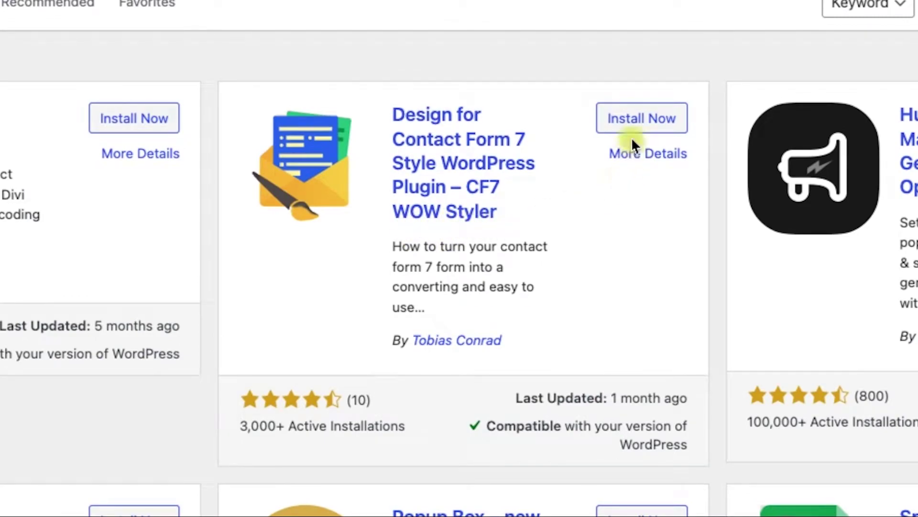
Install and activate CF7 WOW Styler, skip its tracking opt-in, and go back to the Sample Page
click(635, 120)
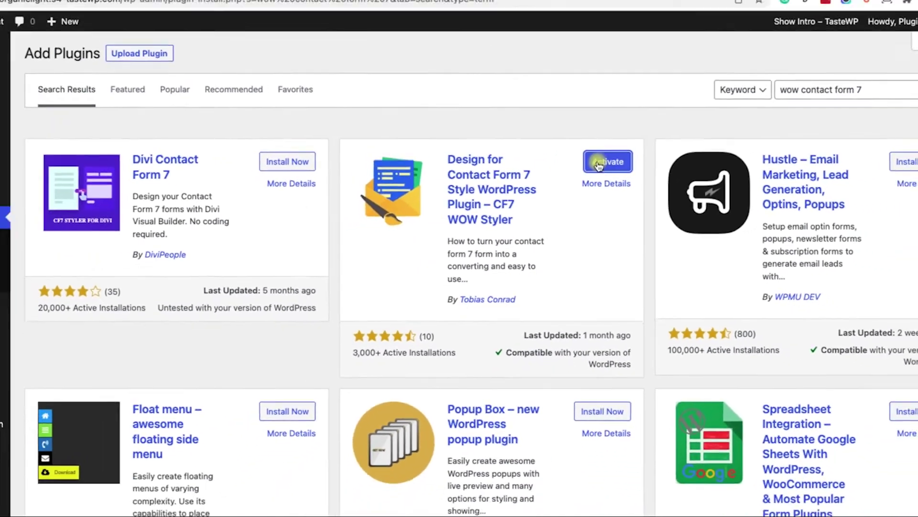
click(599, 164)
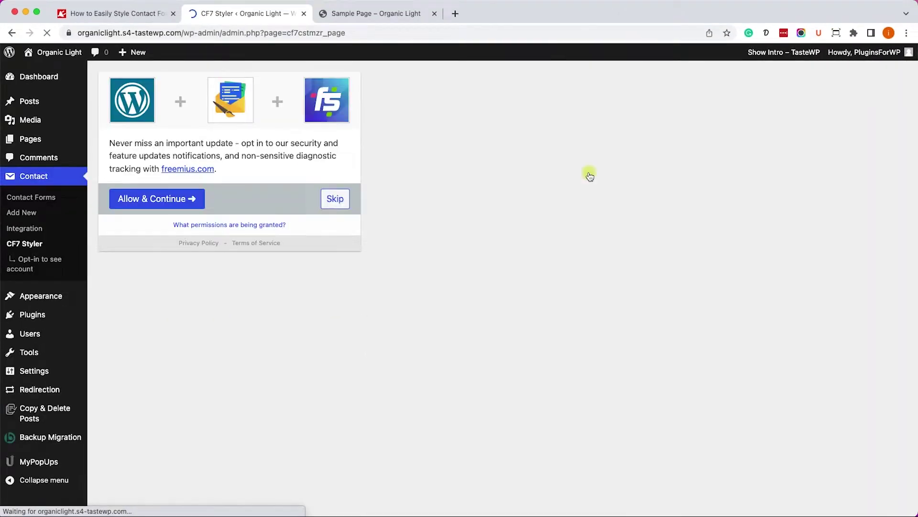
click(346, 203)
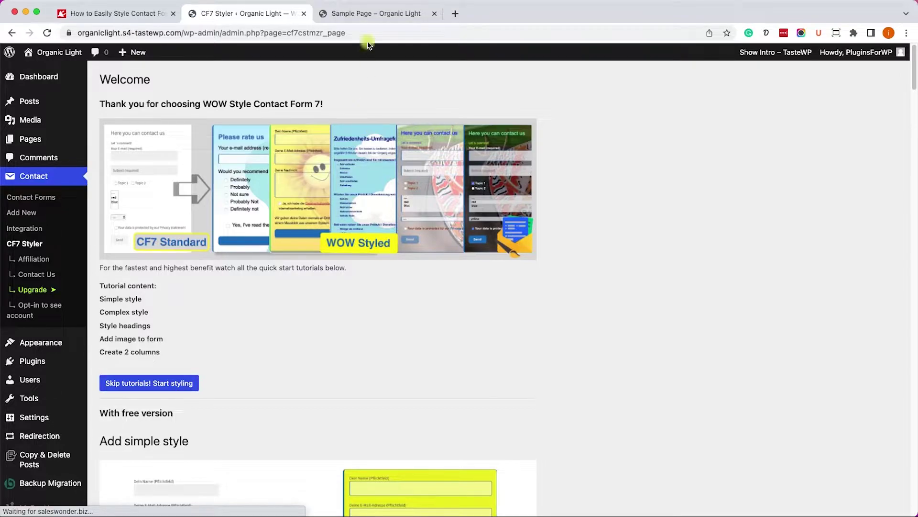
click(369, 14)
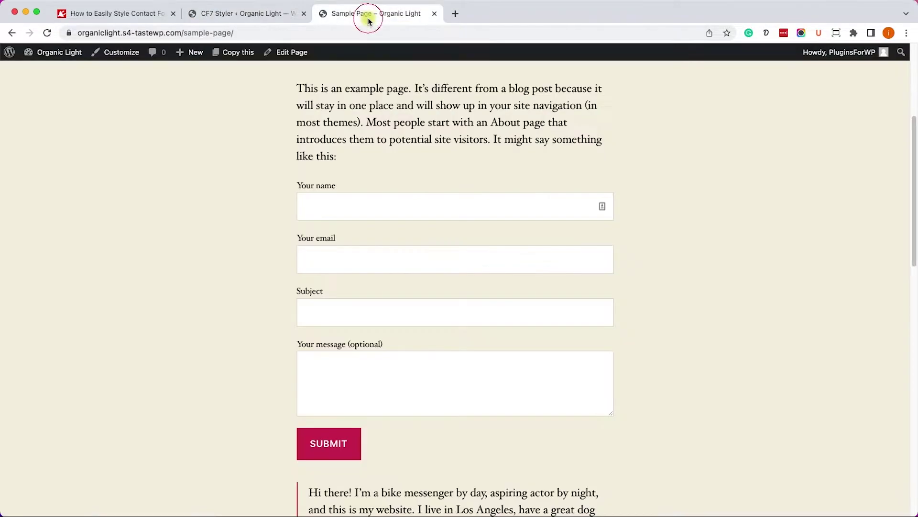
Reload the Sample Page and launch 'Open styler' to browse the CF7 Styler welcome tutorials
click(47, 33)
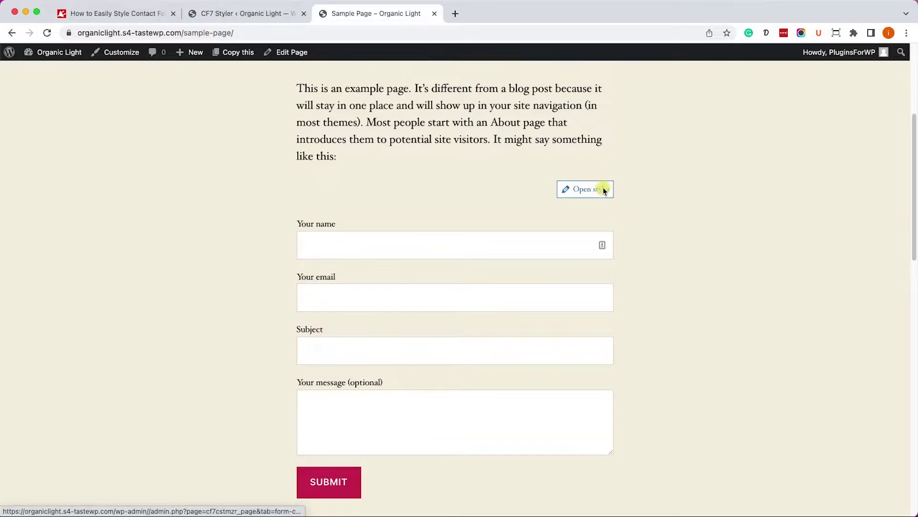
click(587, 189)
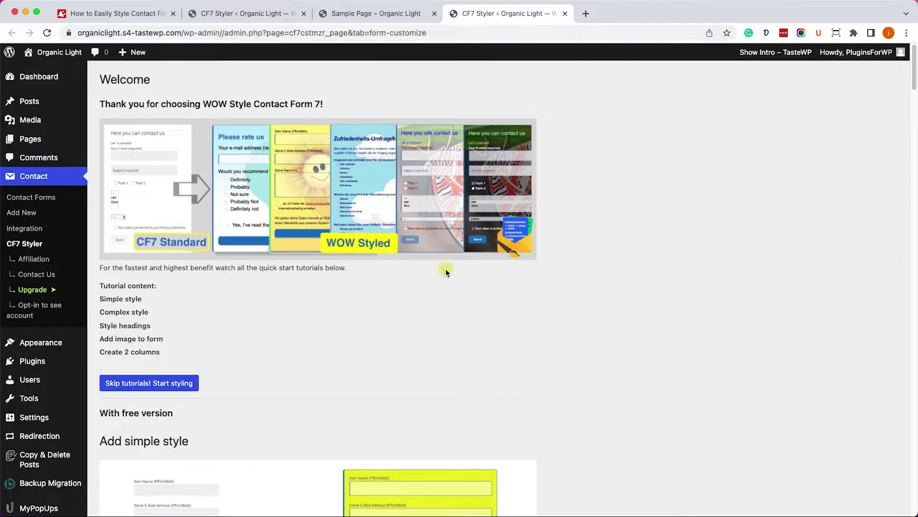
scroll(248, 337, down, 6)
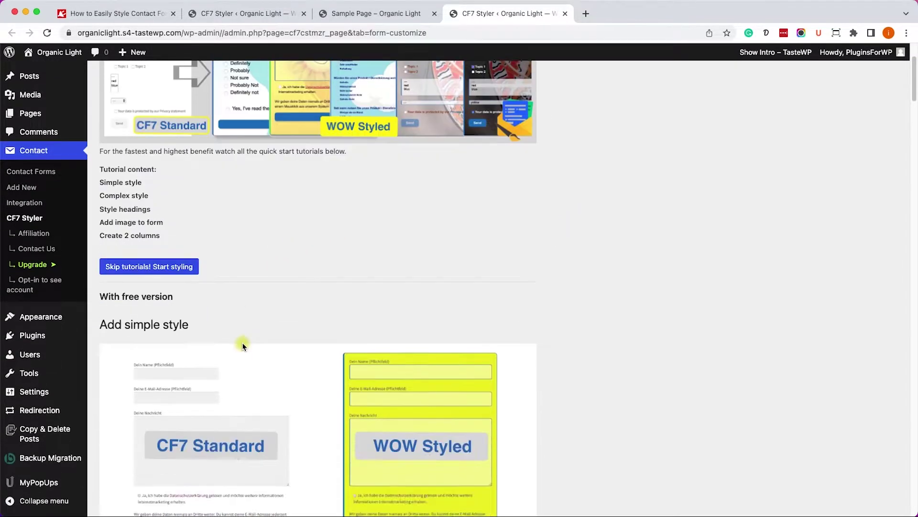
scroll(242, 346, down, 15)
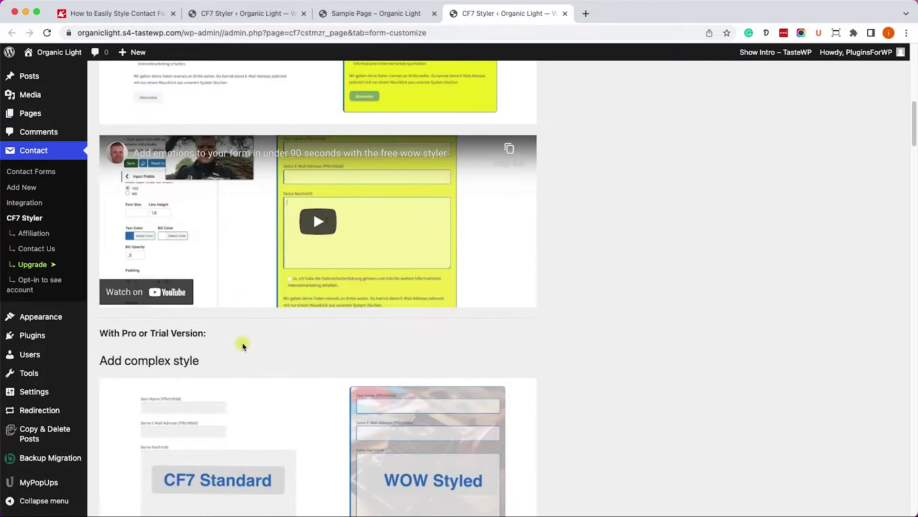
scroll(242, 346, down, 8)
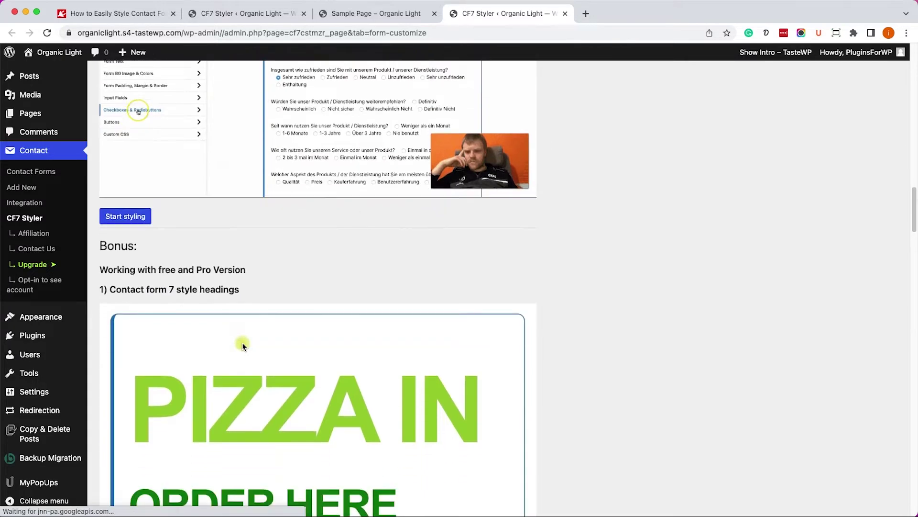
scroll(163, 254, up, 2)
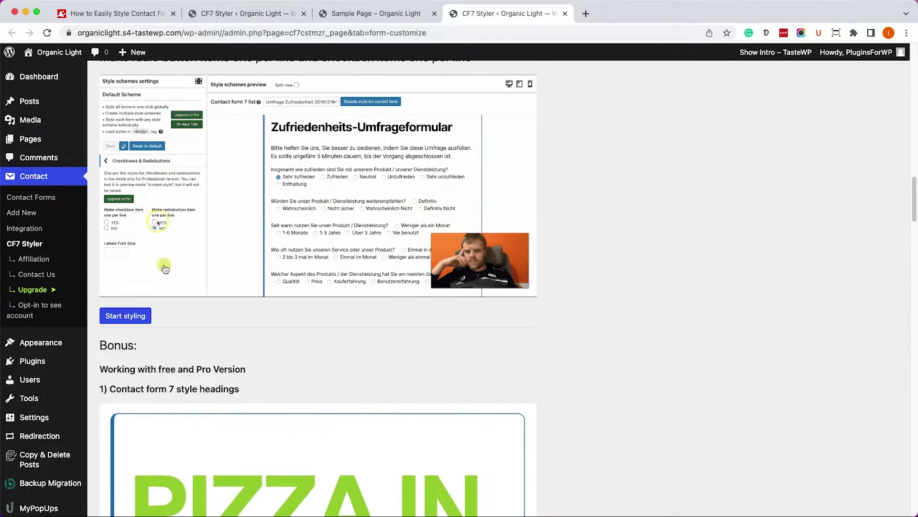
Start styling Contact form 1 and adjust the split between styled and live previews
click(123, 319)
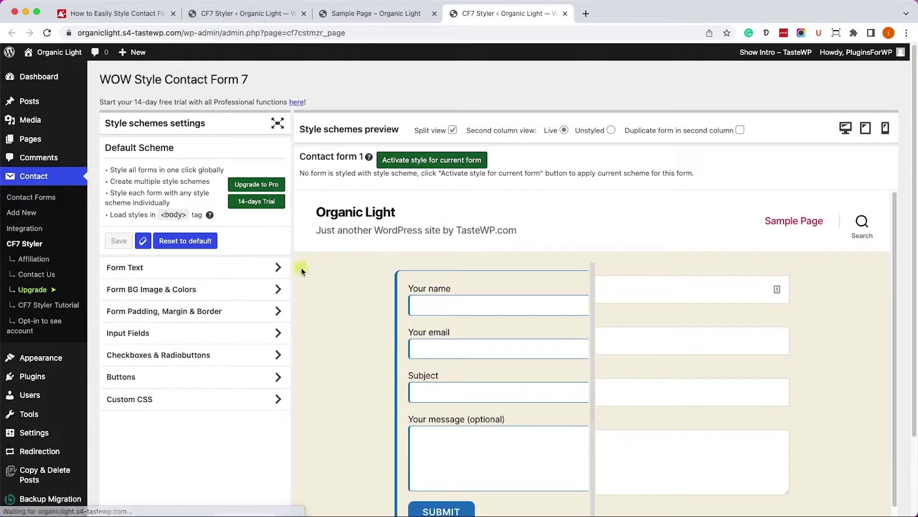
scroll(356, 319, down, 2)
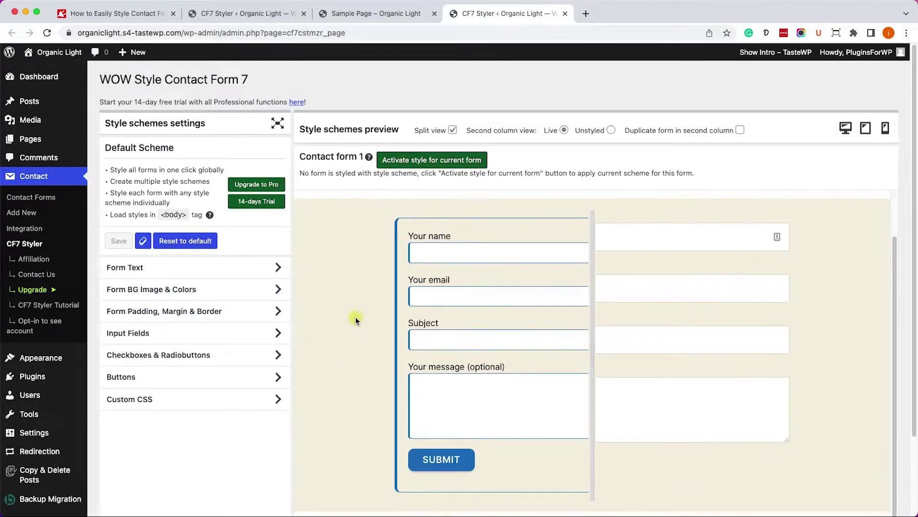
scroll(381, 316, up, 1)
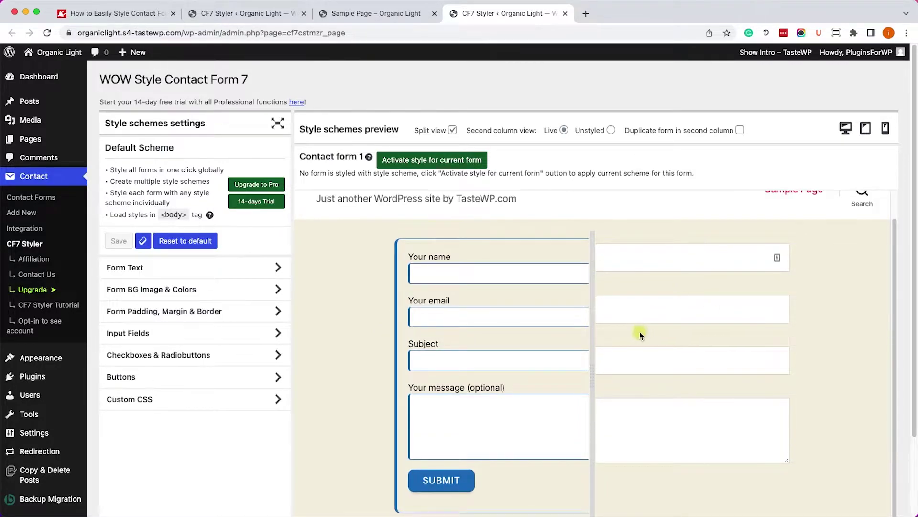
mouse_move(594, 341)
mouse_down()
mouse_move(371, 331)
mouse_move(799, 339)
mouse_move(593, 336)
mouse_up()
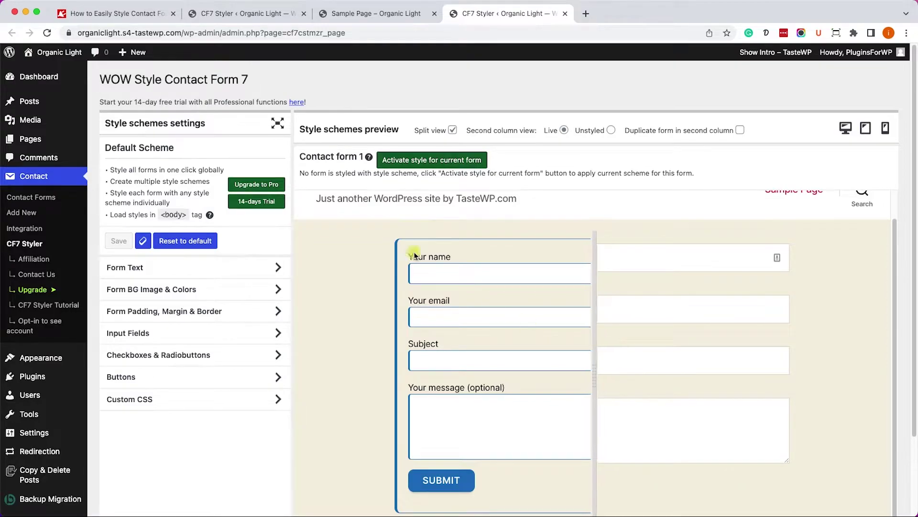
Turn off split view, reset the default scheme to its defaults, and save it
click(453, 130)
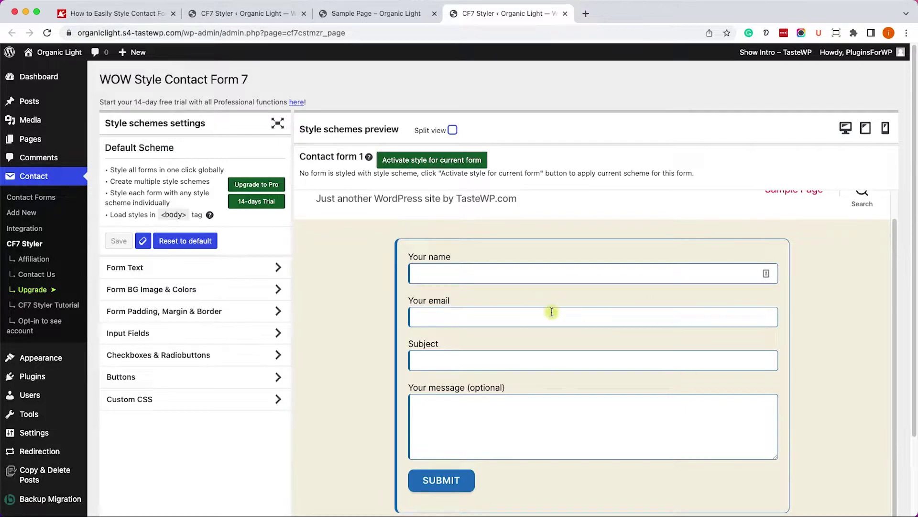
scroll(498, 307, down, 1)
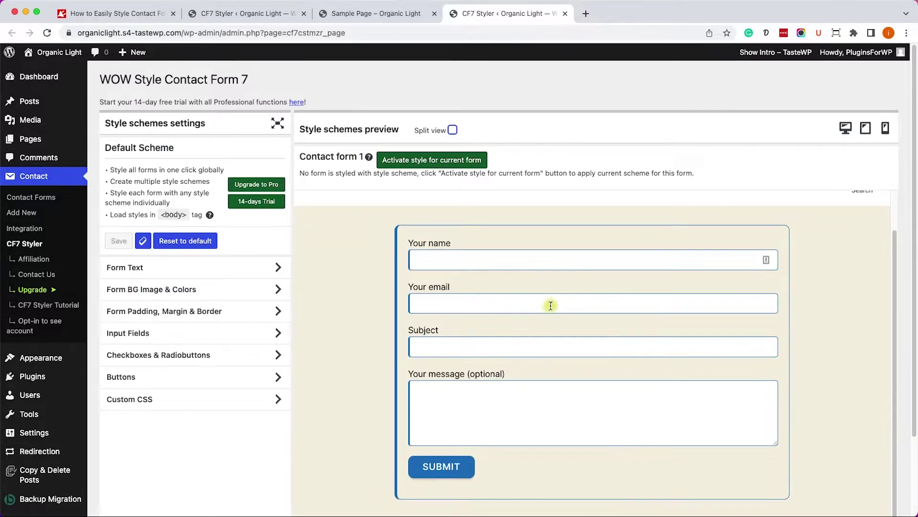
click(186, 241)
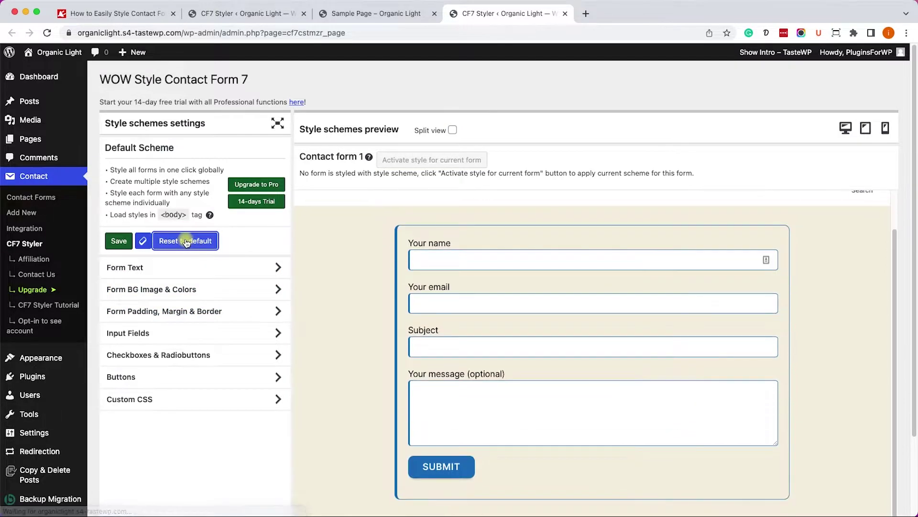
click(143, 242)
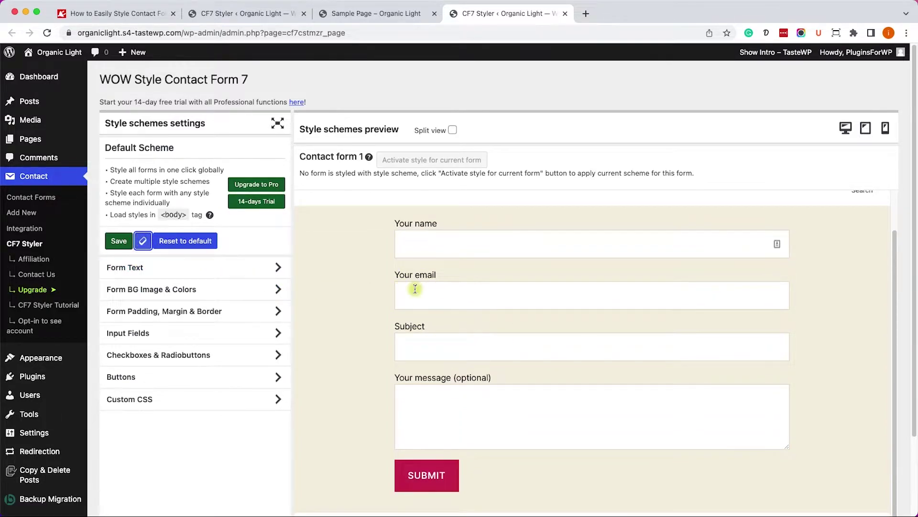
click(119, 242)
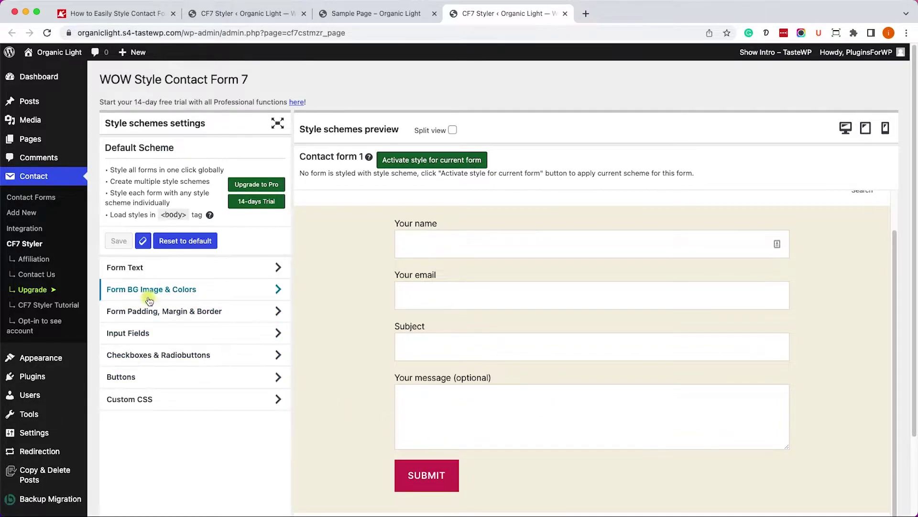
Set the Form BG Image & Colors background colour to pink #f48d8d
click(174, 291)
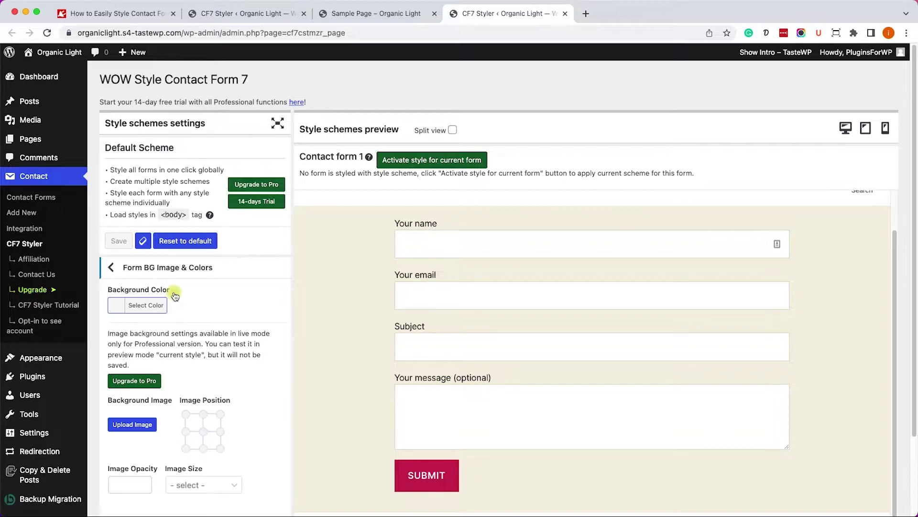
click(122, 305)
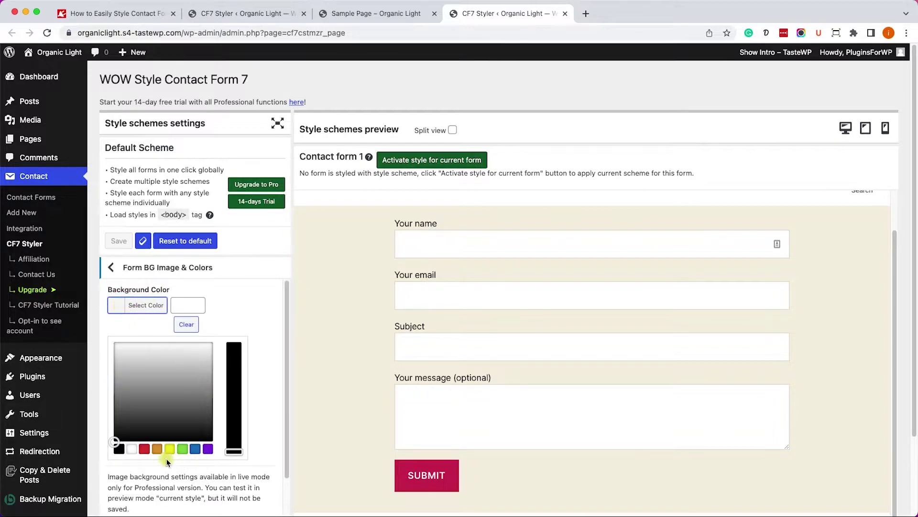
click(144, 449)
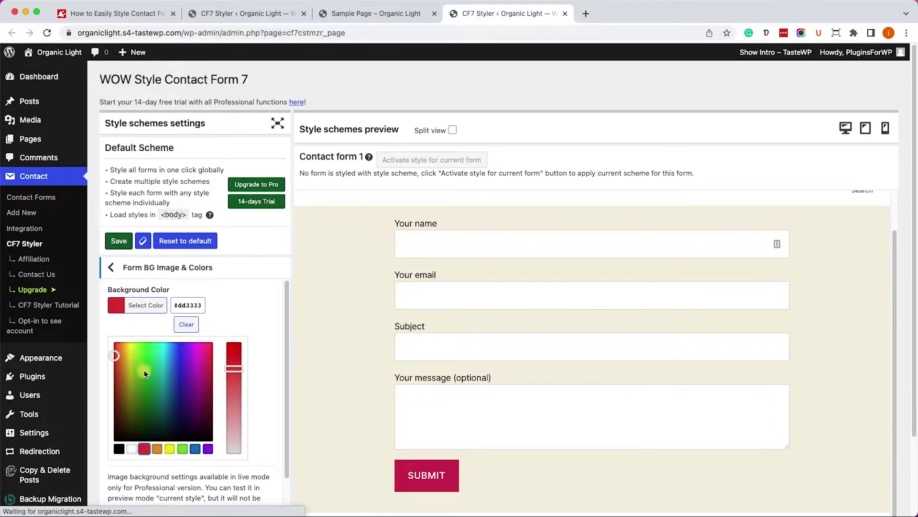
click(112, 353)
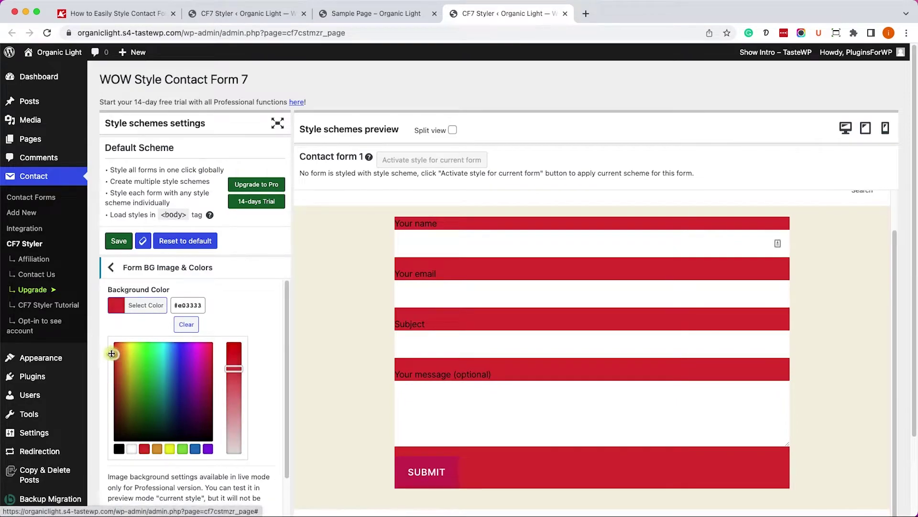
drag(112, 354, 110, 345)
drag(234, 368, 242, 408)
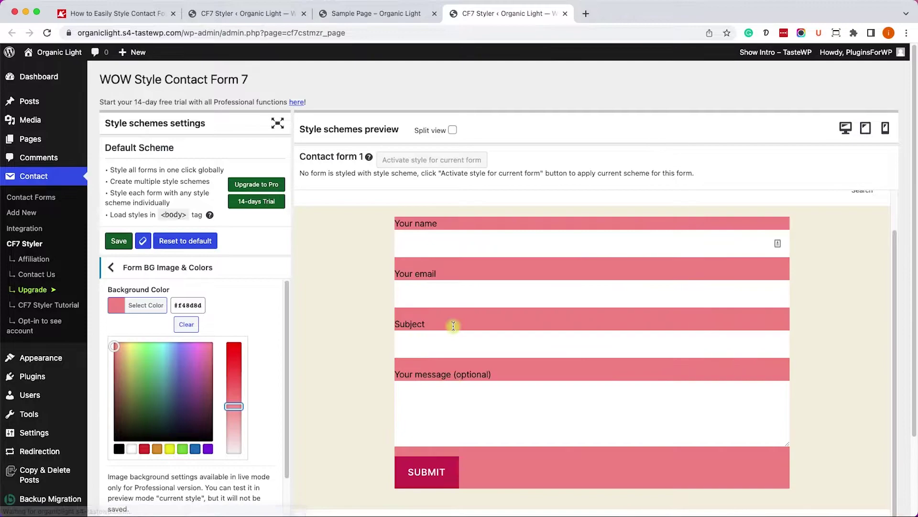
click(218, 271)
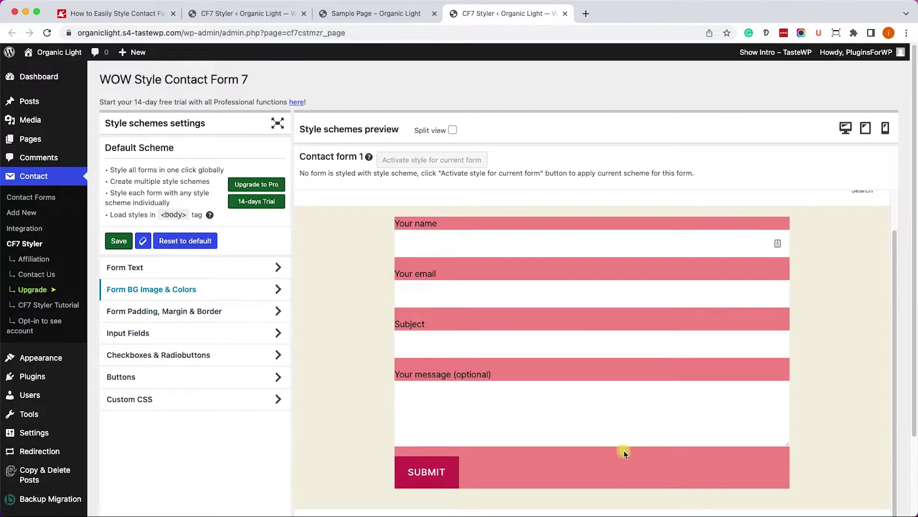
Raise the form padding to 15 under Form Padding, Margin & Border
click(171, 316)
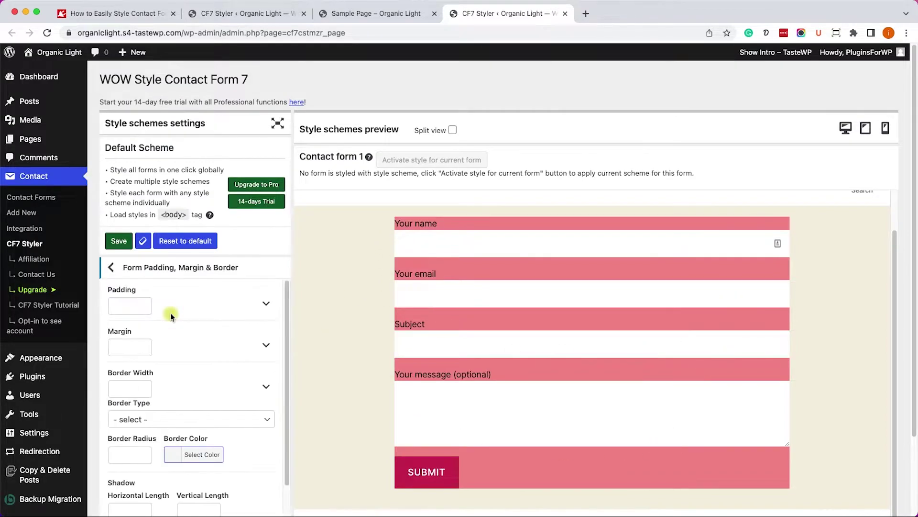
click(145, 302)
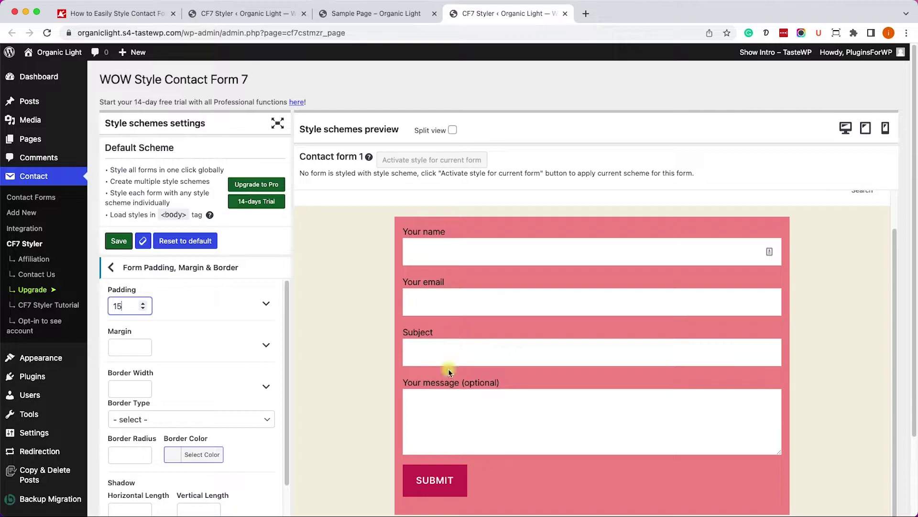
scroll(448, 367, up, 1)
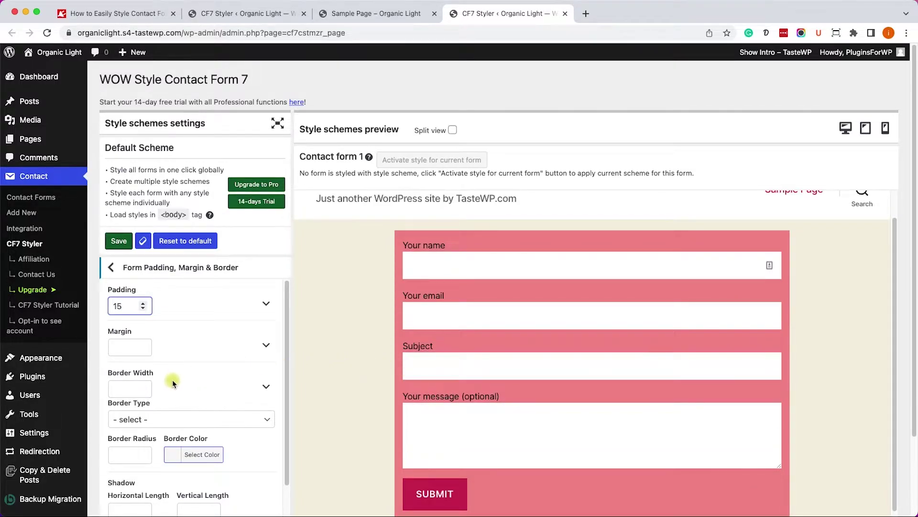
Give the form a solid 3-width magenta #dd23cb border with radius 5
click(145, 385)
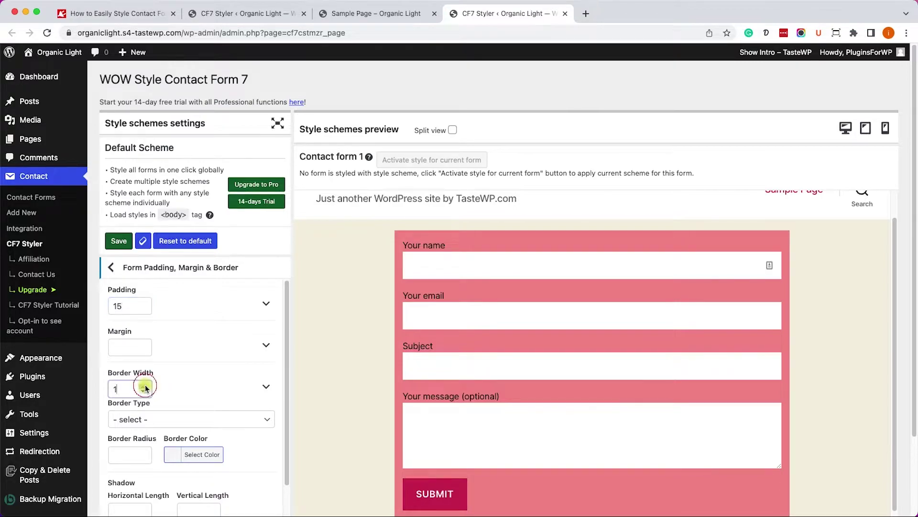
click(145, 386)
click(178, 421)
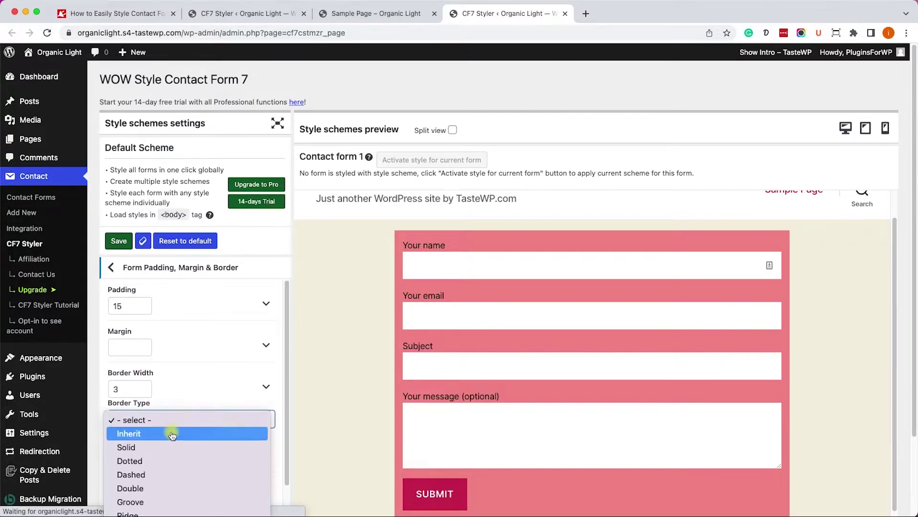
click(163, 446)
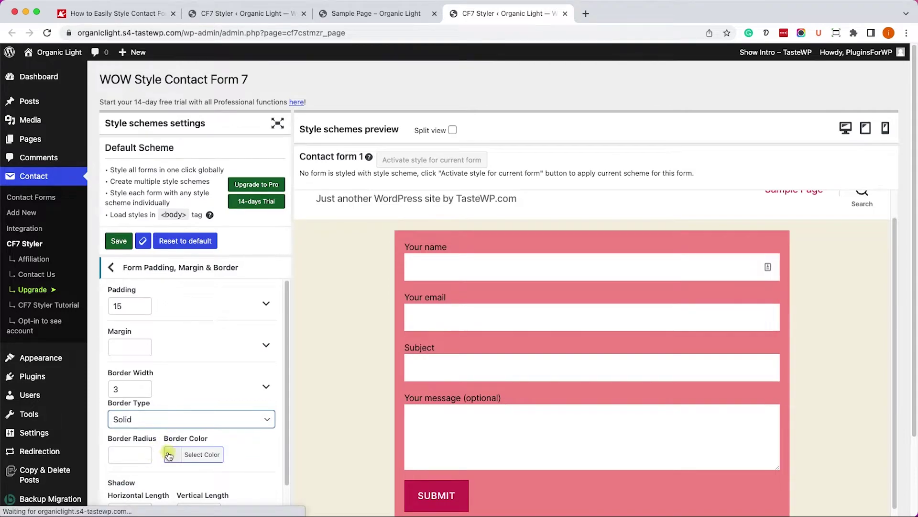
click(173, 453)
scroll(176, 439, down, 3)
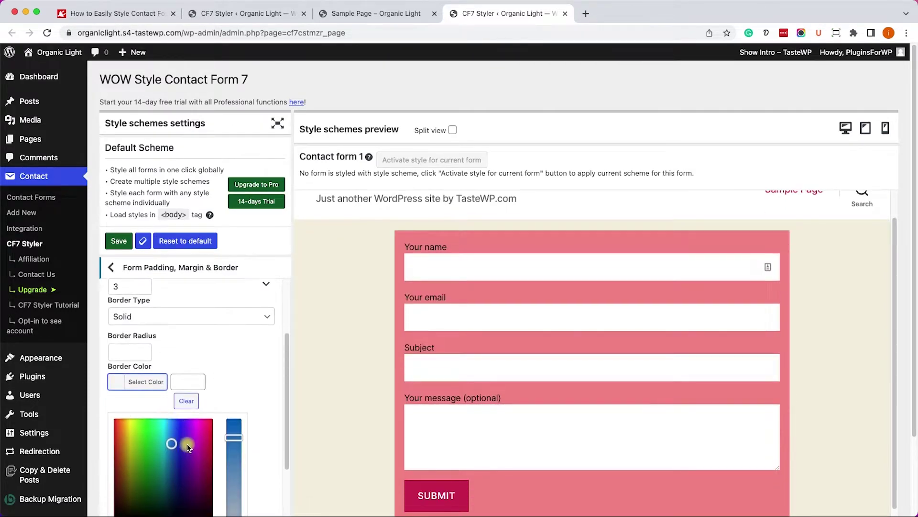
click(200, 431)
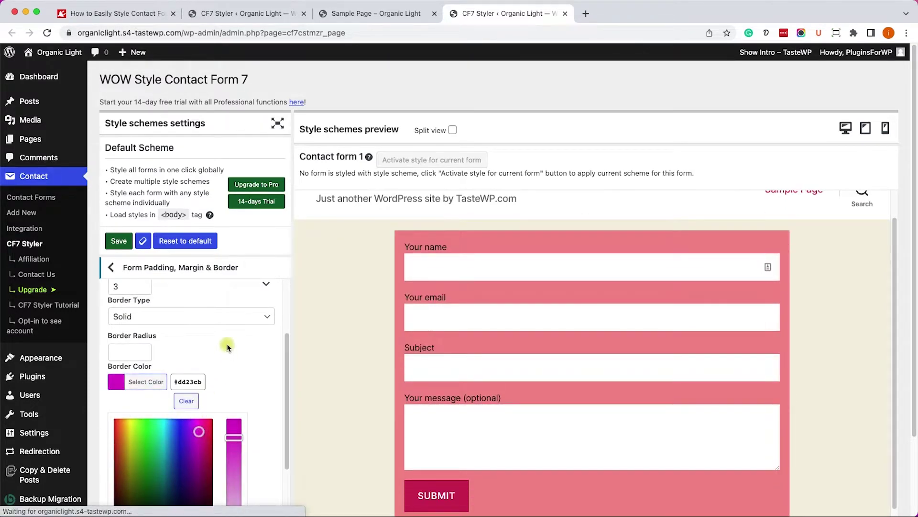
click(210, 349)
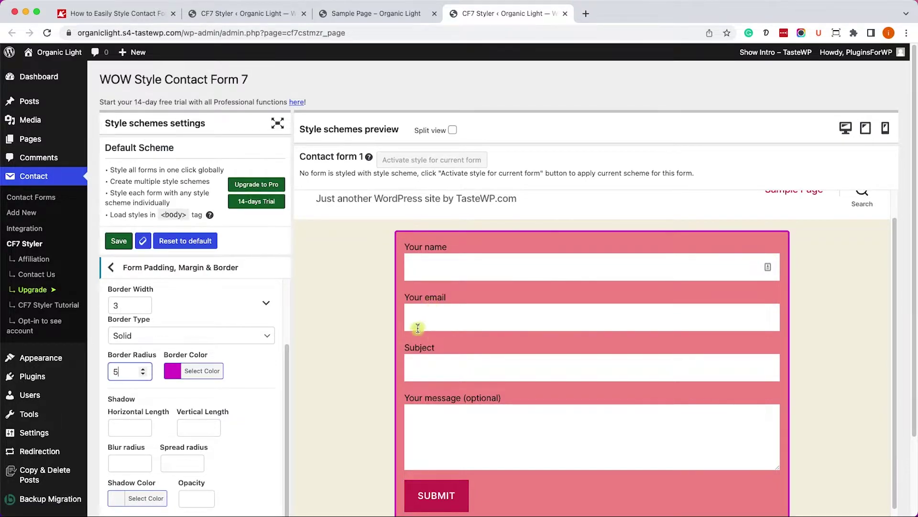
Set the Form Text labels colour to black #0a0a0a
click(170, 271)
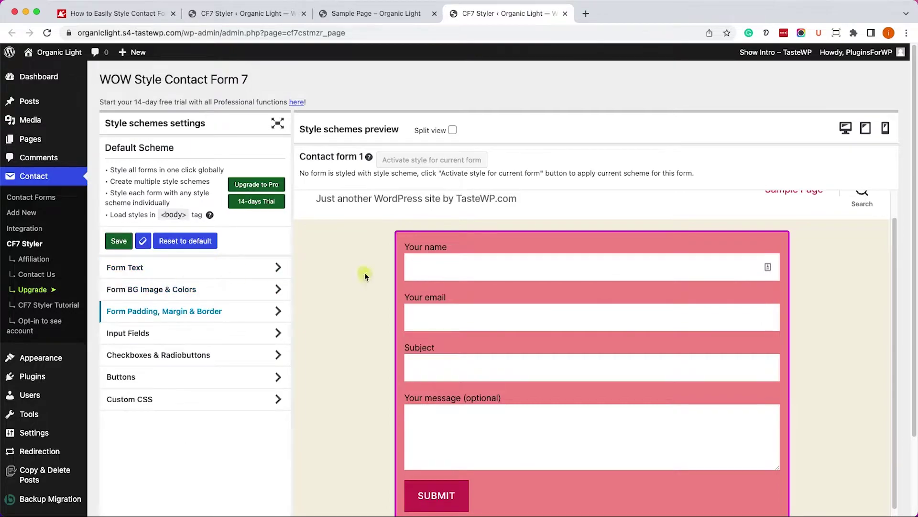
click(161, 271)
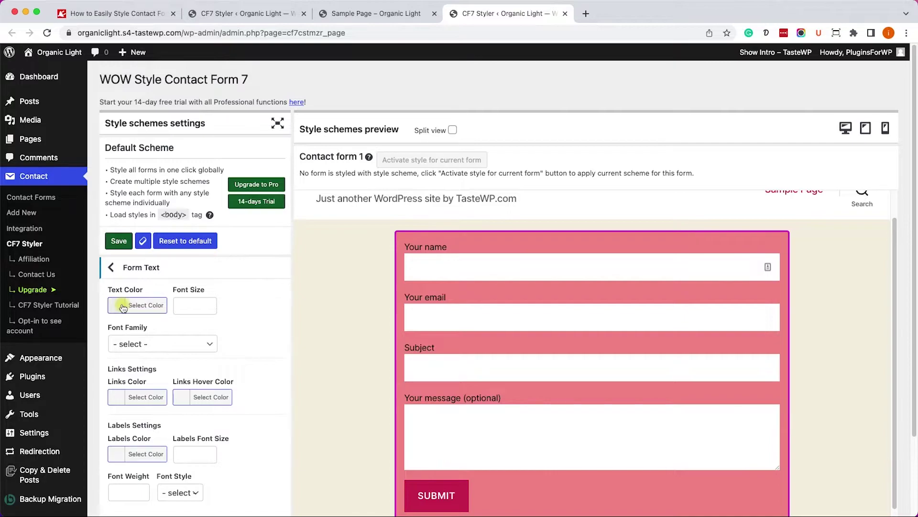
scroll(146, 359, down, 1)
scroll(127, 437, down, 1)
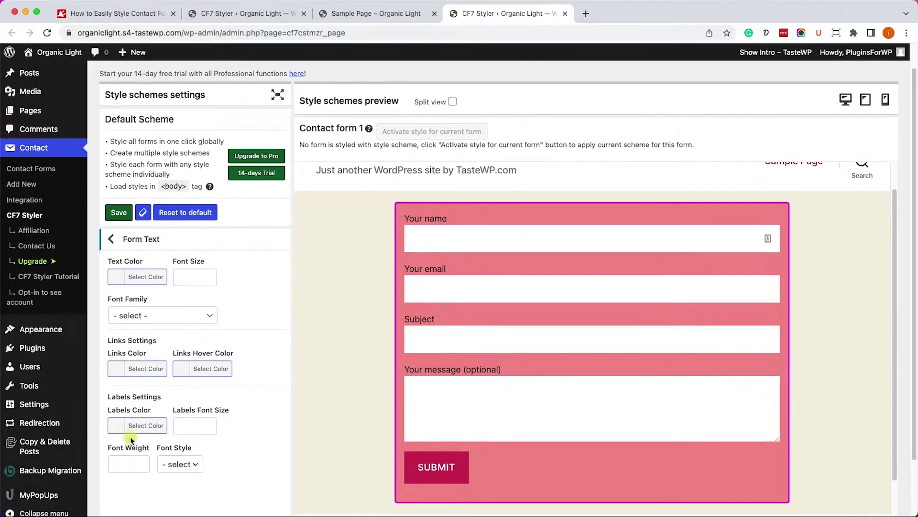
scroll(130, 438, down, 2)
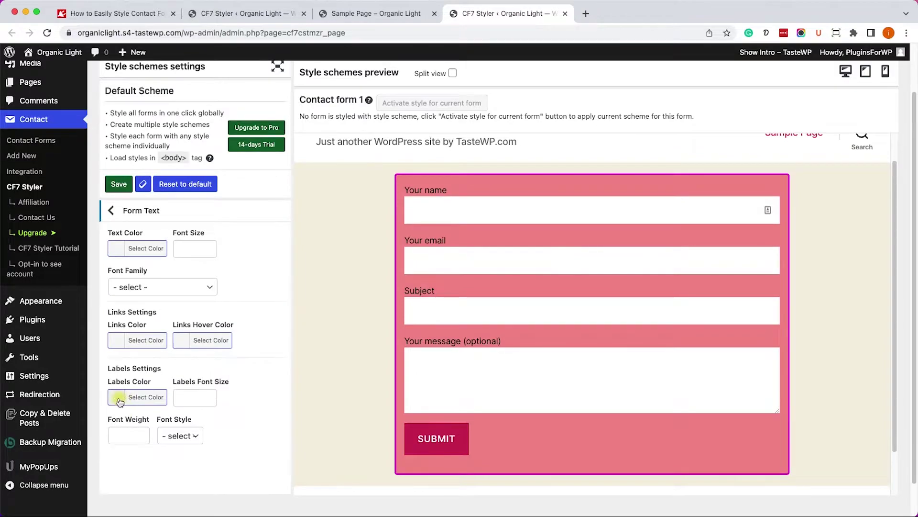
click(119, 400)
scroll(143, 404, down, 2)
click(119, 483)
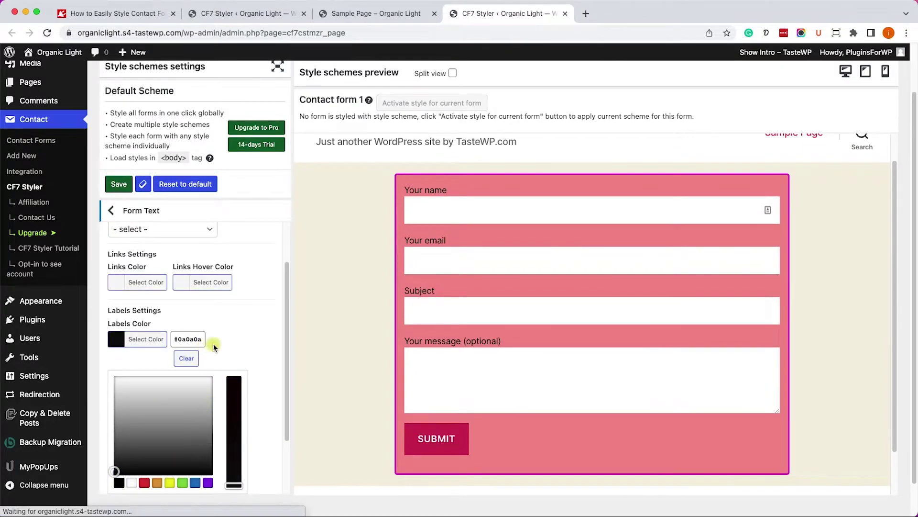
click(123, 345)
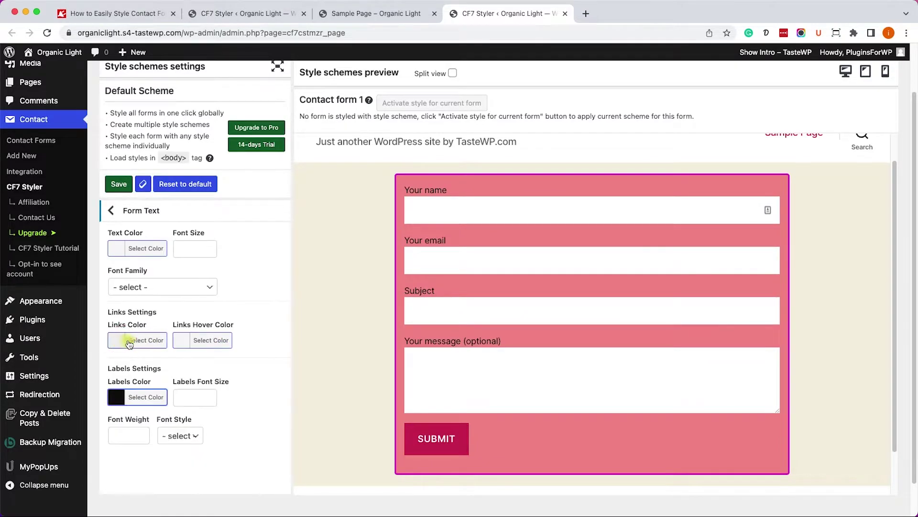
Give the labels font size 22 and font weight 600
click(209, 395)
text(1)
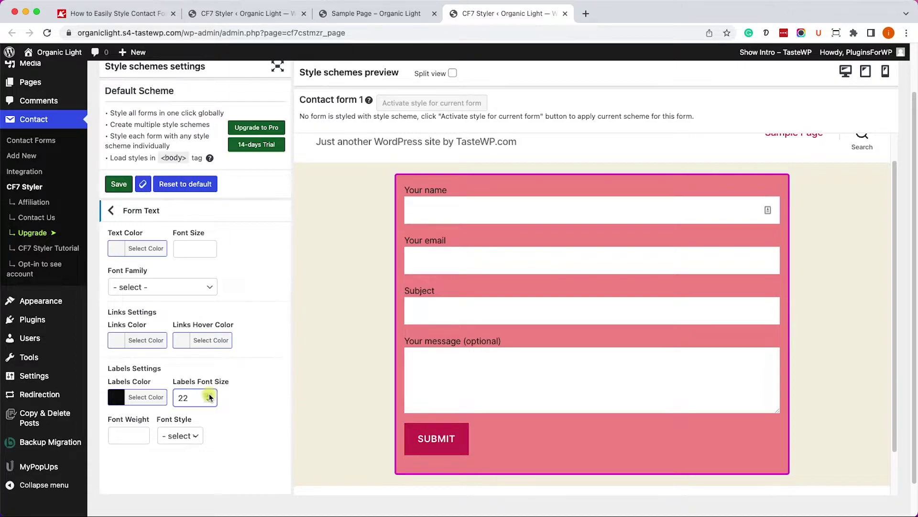
click(142, 434)
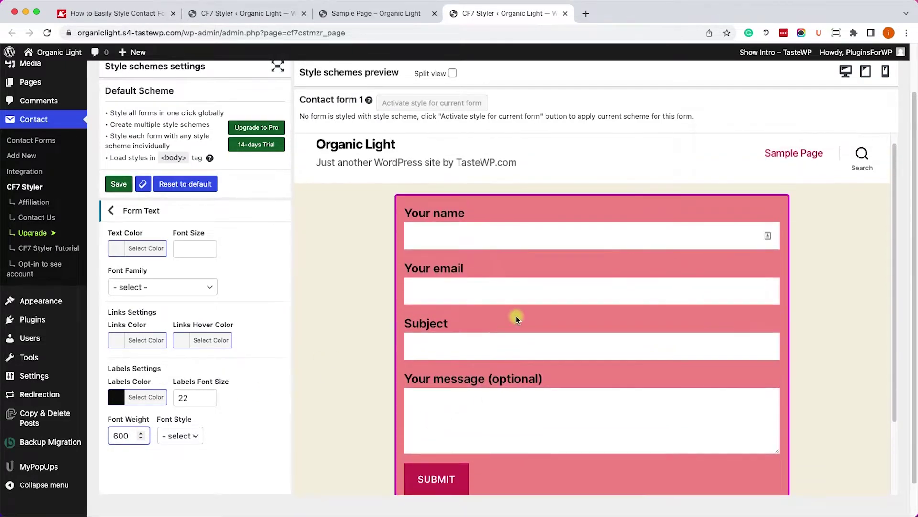
scroll(516, 318, down, 3)
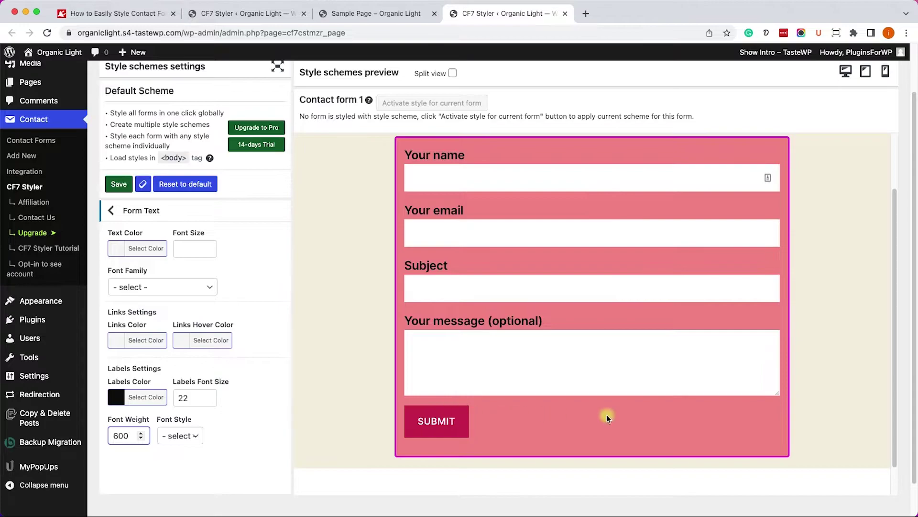
click(137, 210)
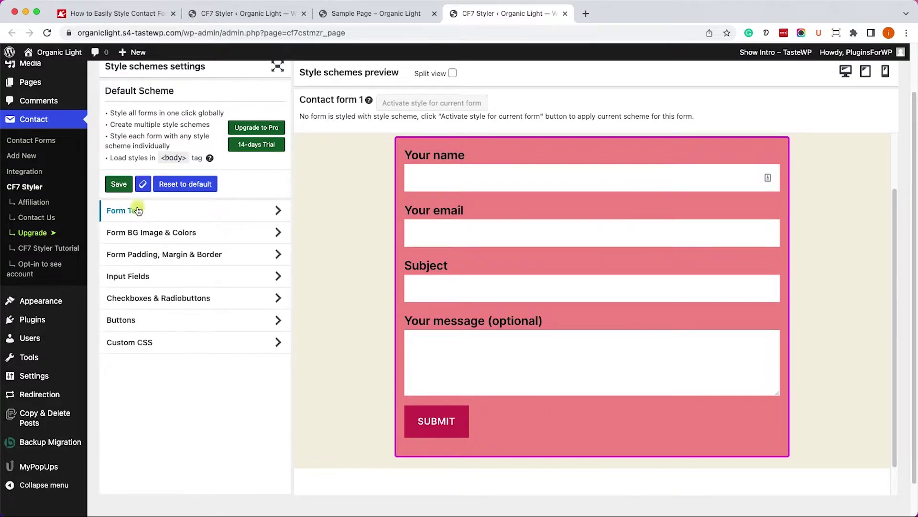
Make the submit button full width with a blue #24b2e5 background
click(140, 319)
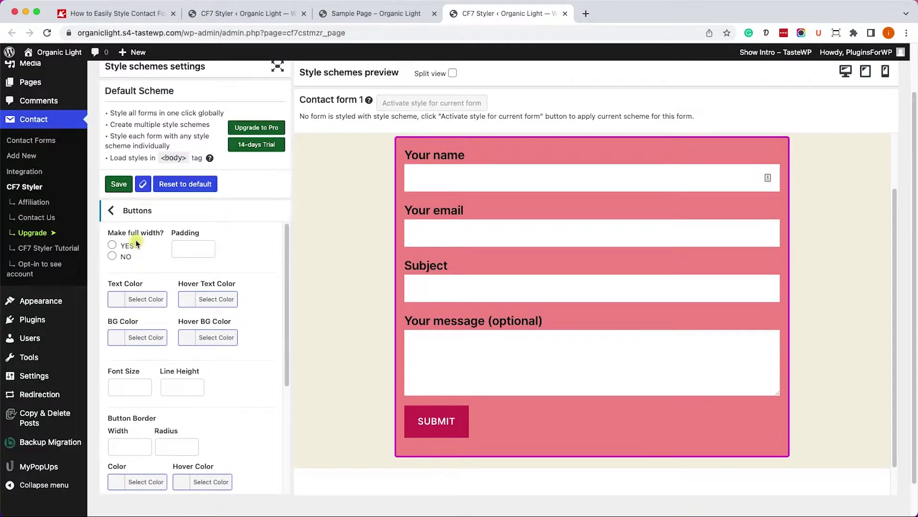
click(112, 246)
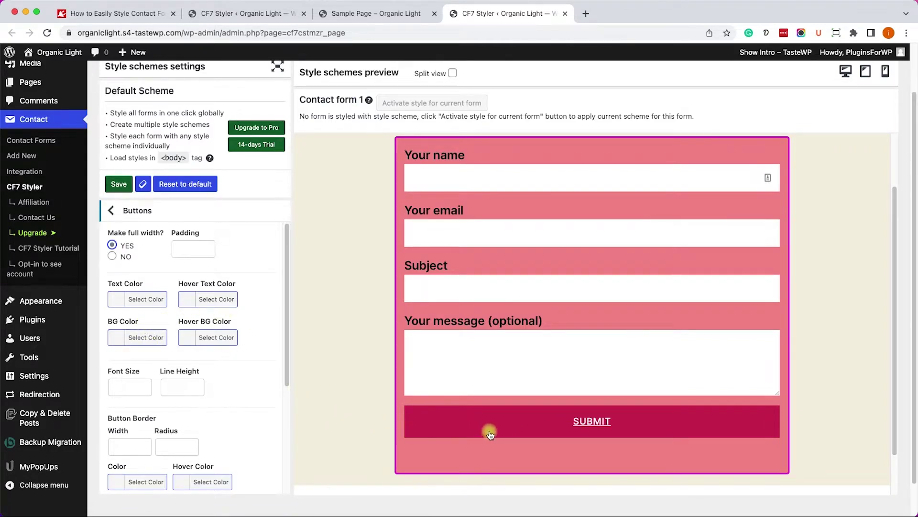
click(119, 338)
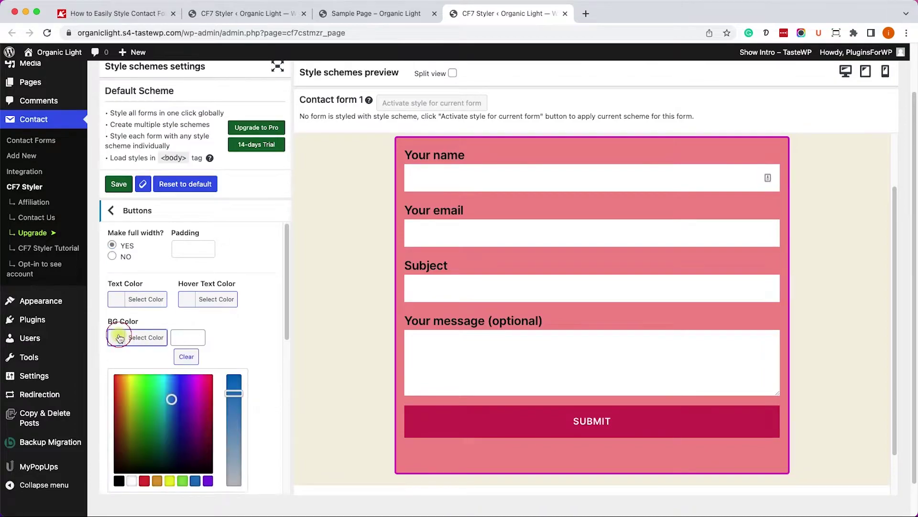
click(168, 385)
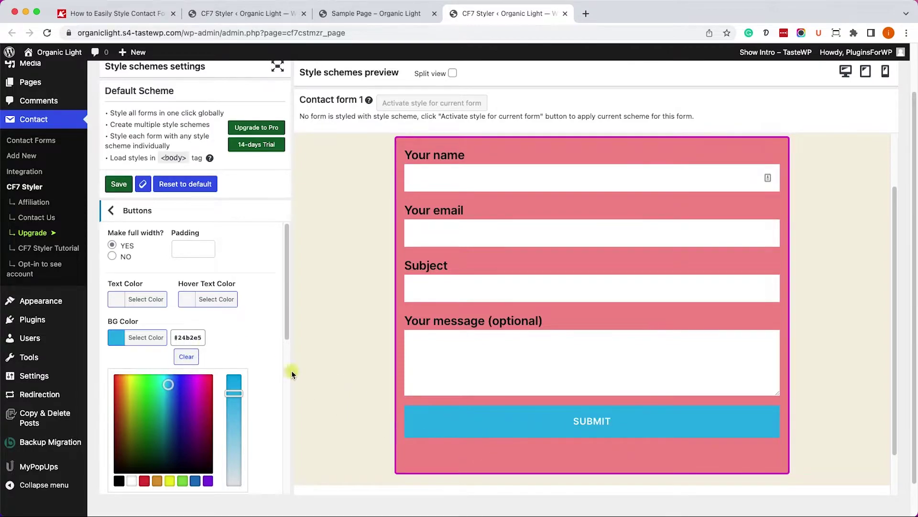
click(254, 349)
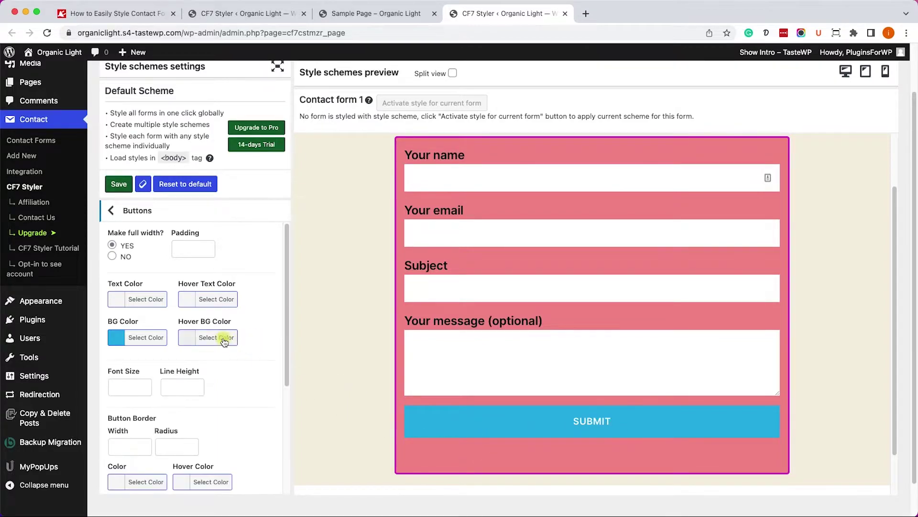
Set the submit button's hover background to blue #263def
click(194, 339)
scroll(232, 430, down, 2)
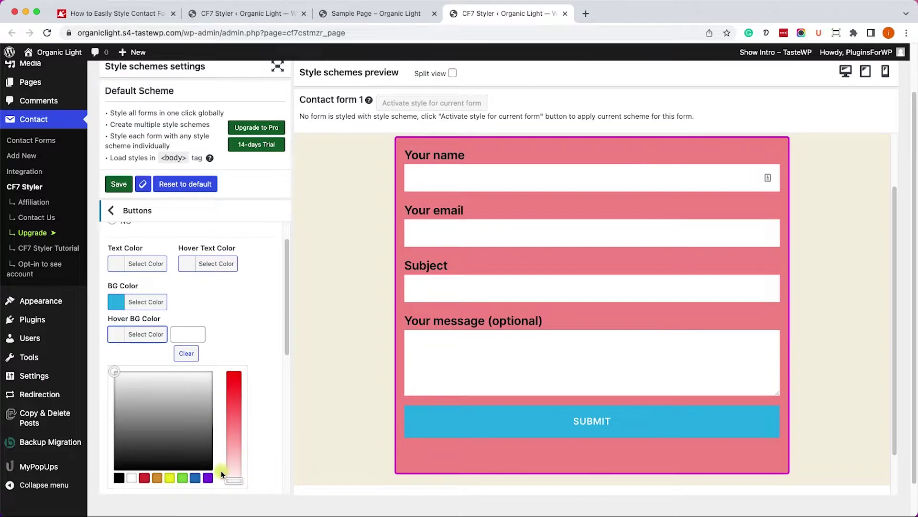
click(207, 478)
drag(178, 390, 179, 377)
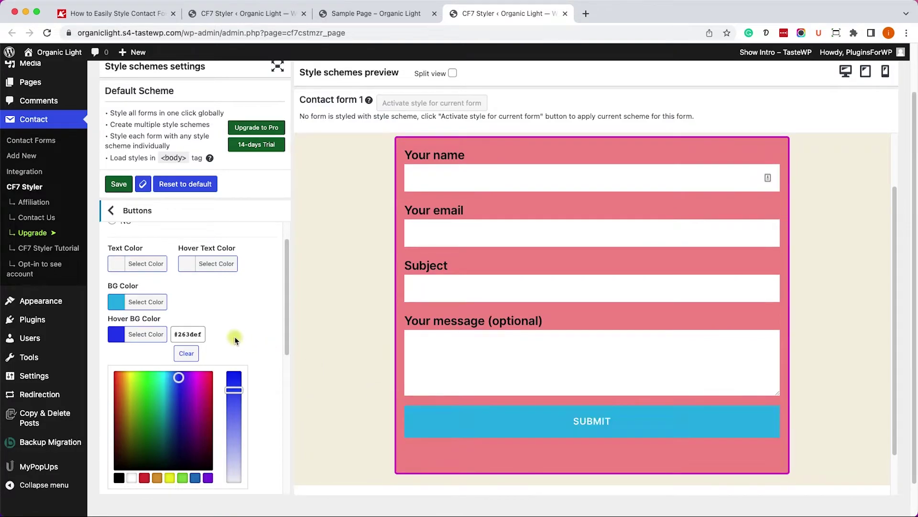
click(116, 334)
Save the style scheme and activate it for Contact form 1
scroll(225, 351, down, 3)
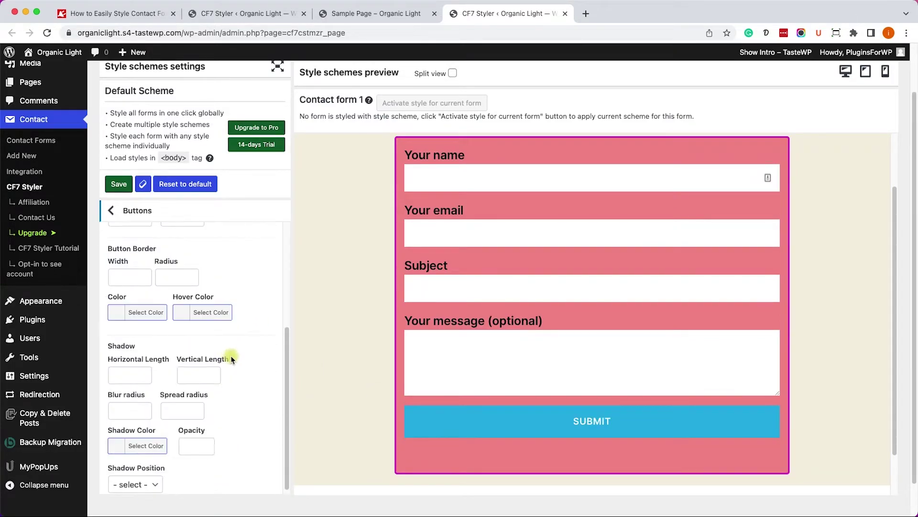
scroll(229, 364, up, 4)
scroll(181, 275, up, 1)
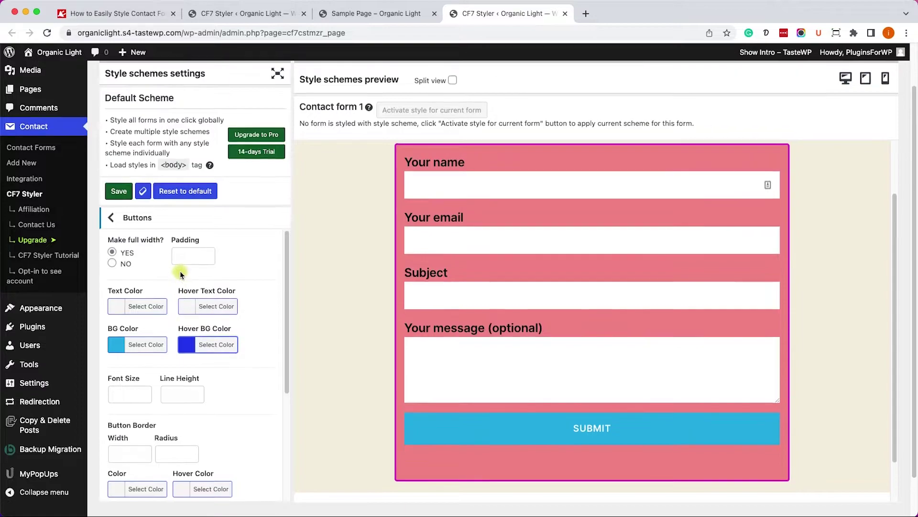
click(119, 206)
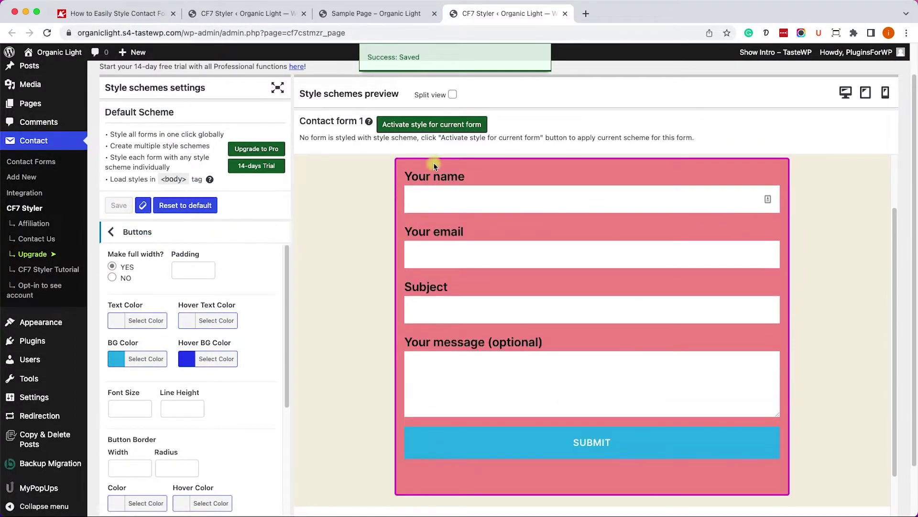
click(440, 132)
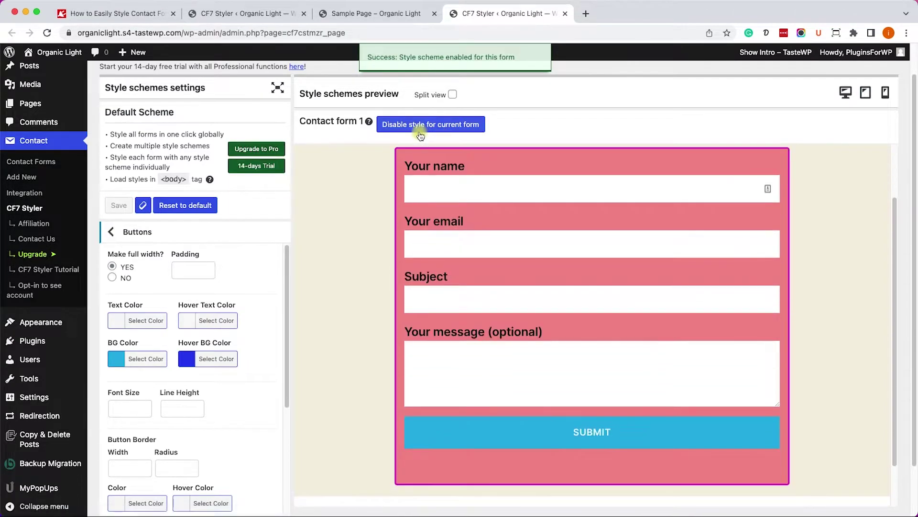
Reload the Sample Page to check the pink styled form, then go to the 'siteorigin css' plugin results
click(378, 14)
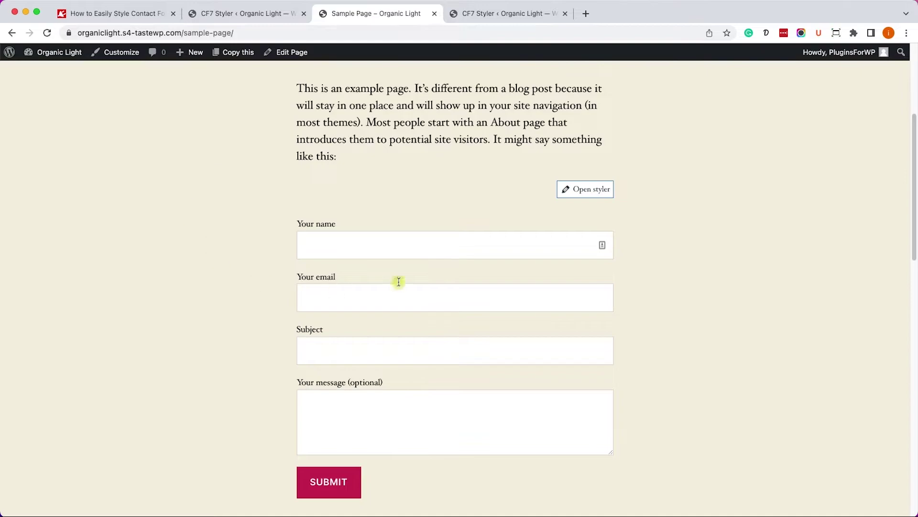
click(47, 32)
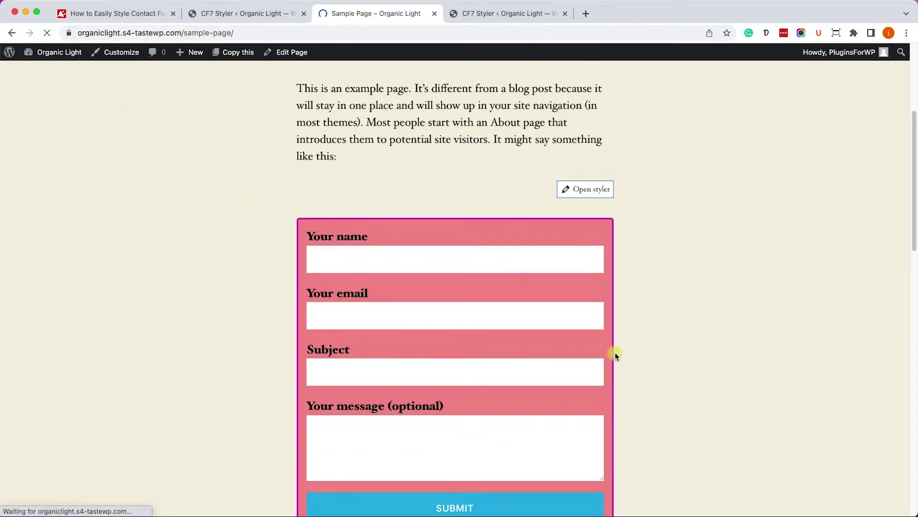
scroll(616, 354, down, 5)
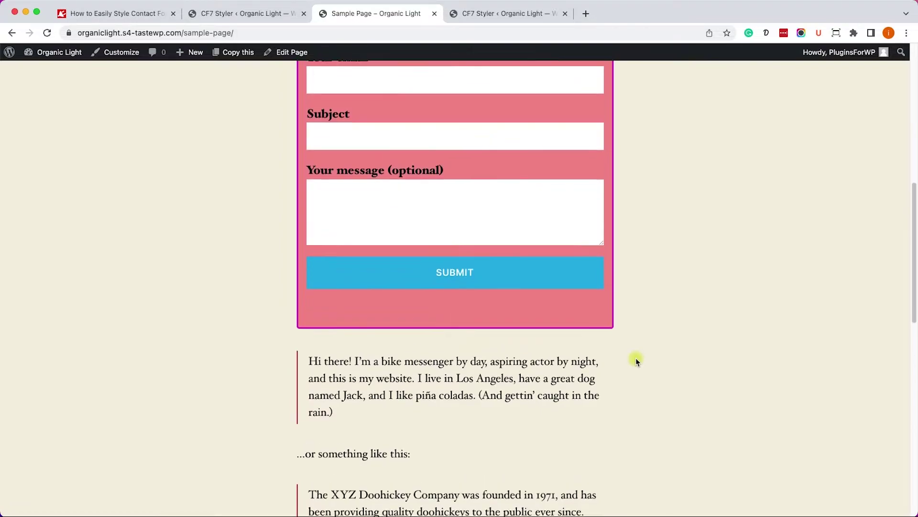
scroll(636, 358, up, 2)
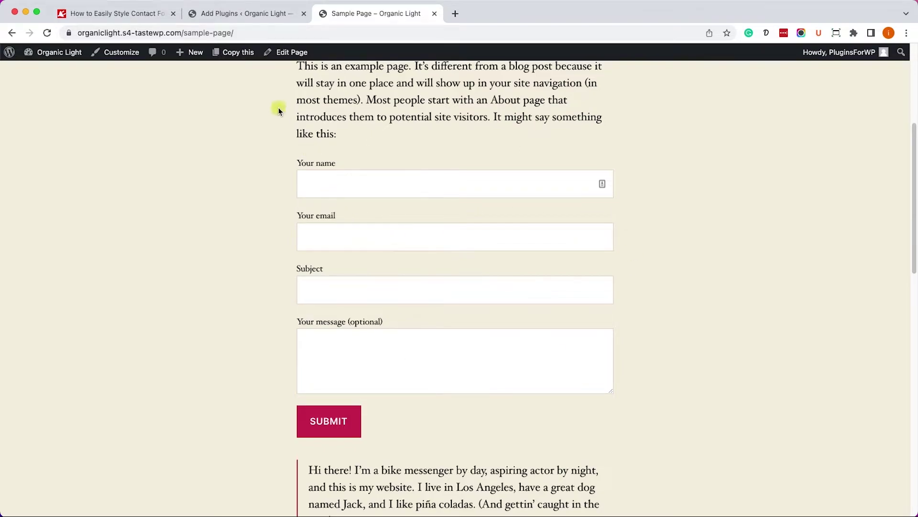
click(224, 13)
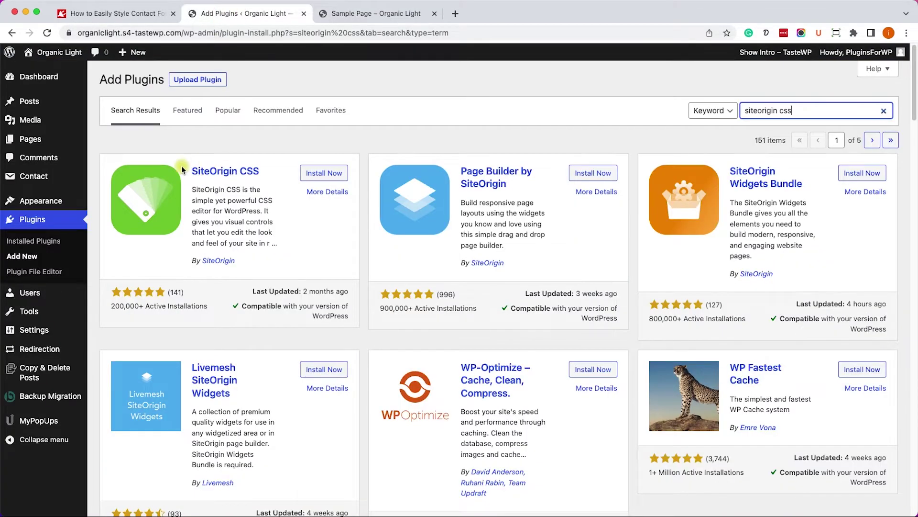
Install and activate the SiteOrigin CSS plugin, then open Appearance > Custom CSS
click(337, 174)
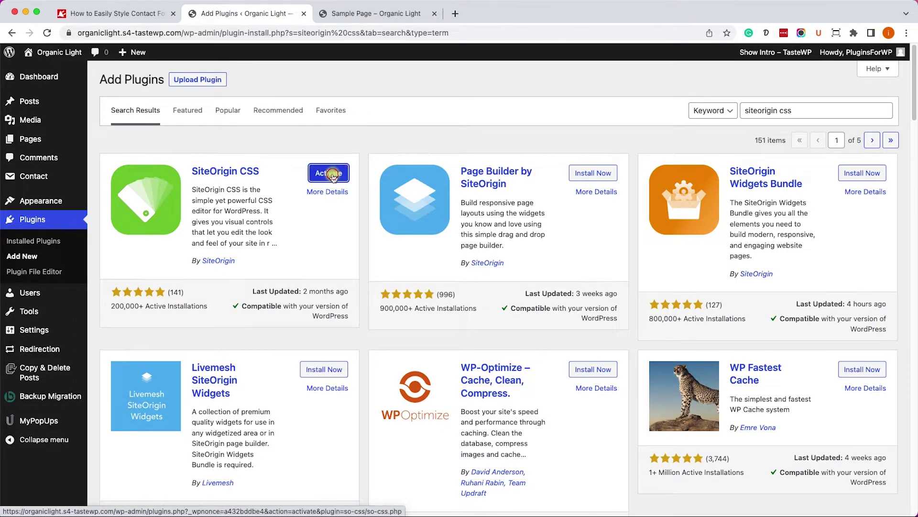
click(334, 177)
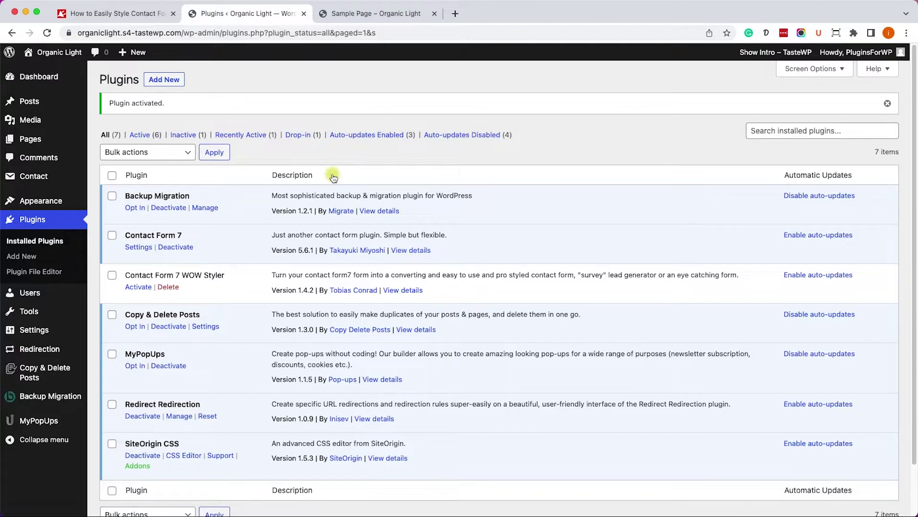
mouse_move(62, 200)
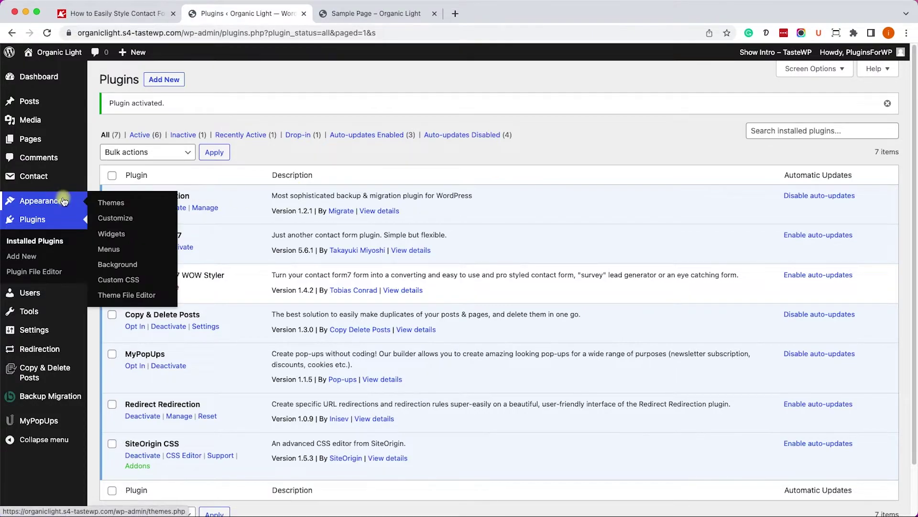
click(124, 279)
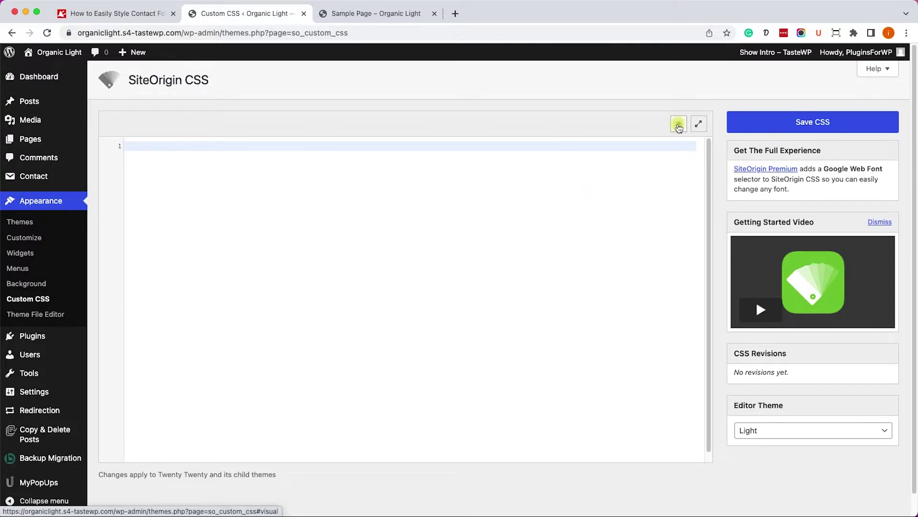
Switch to the visual CSS editor and load the Sample Page with its contact form in the preview
click(678, 125)
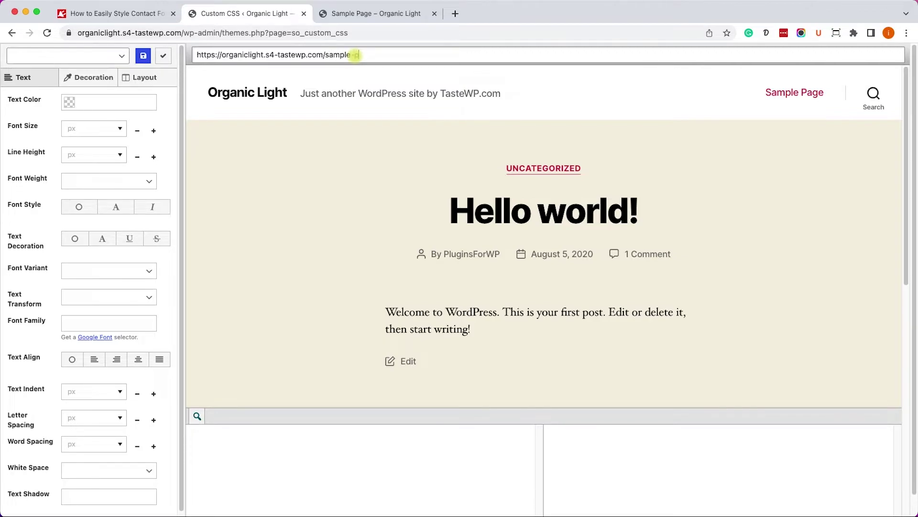
key(Return)
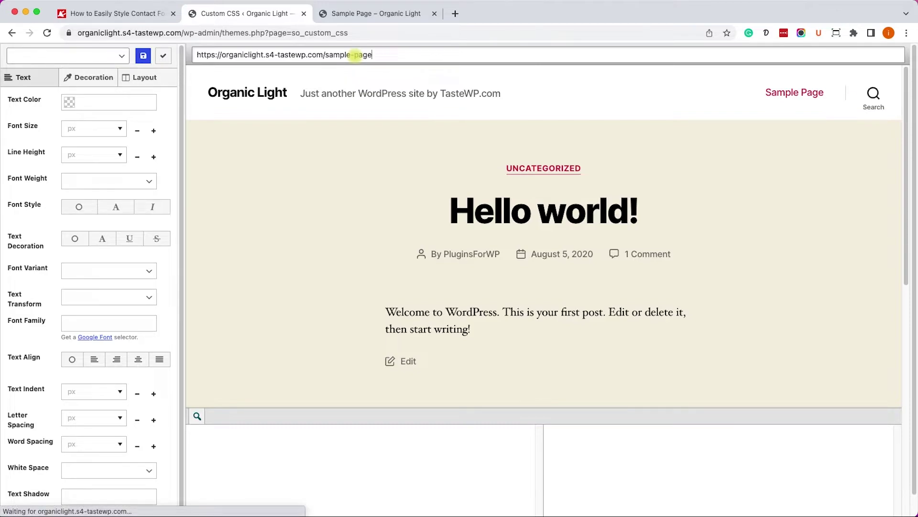
scroll(478, 124, down, 3)
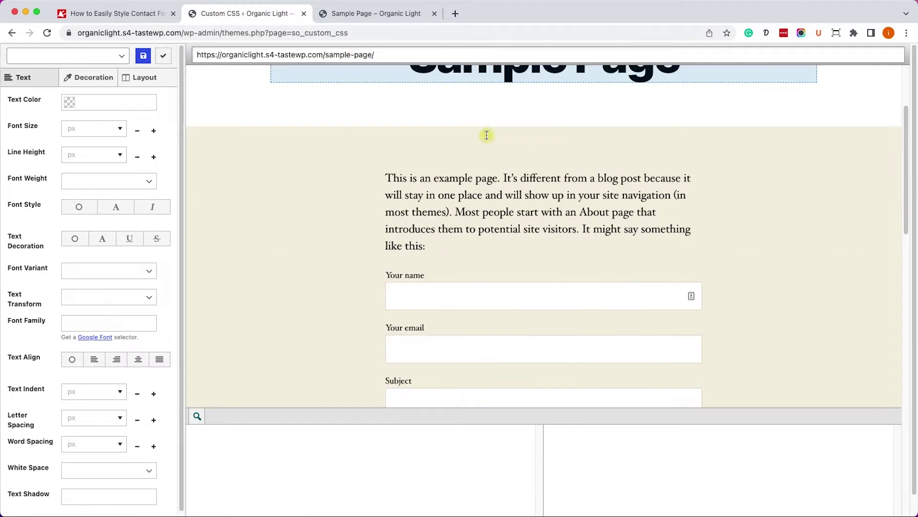
scroll(507, 143, down, 2)
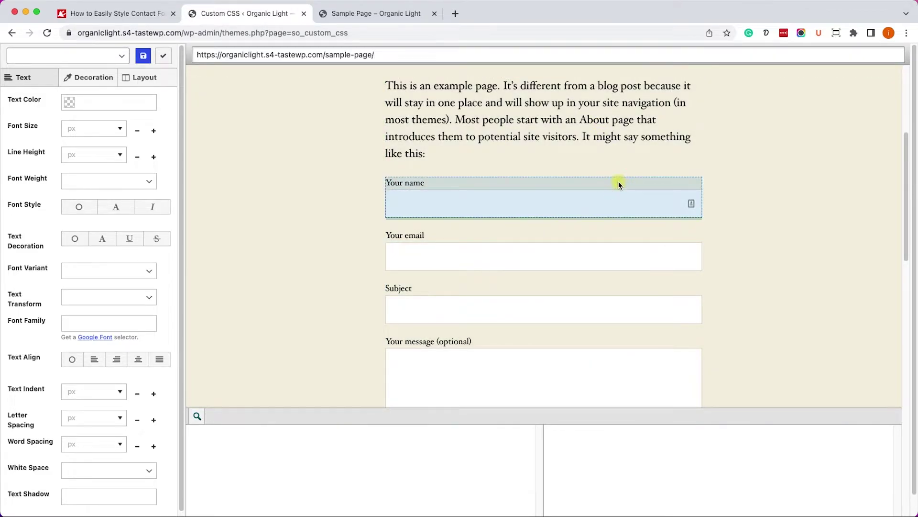
Start from the 'Your name' label, then widen the selection to the whole form, .wpcf7-form.init
click(618, 184)
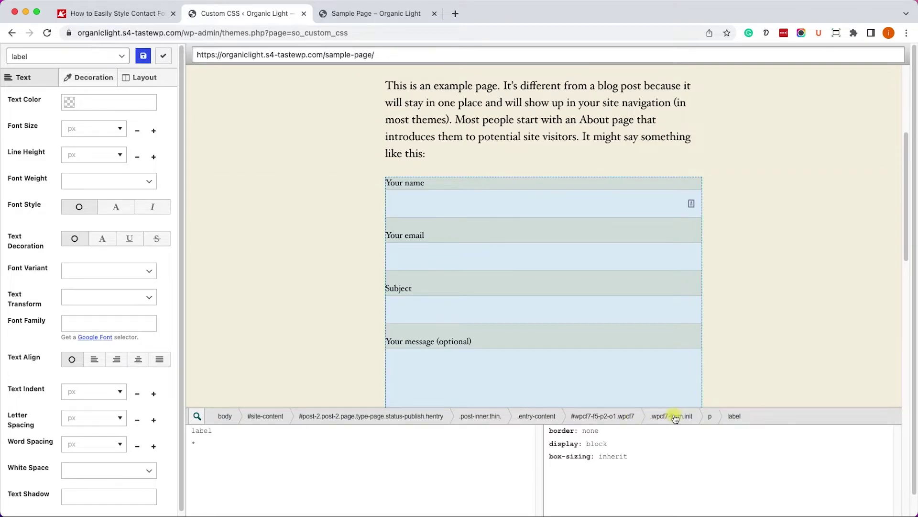
click(675, 418)
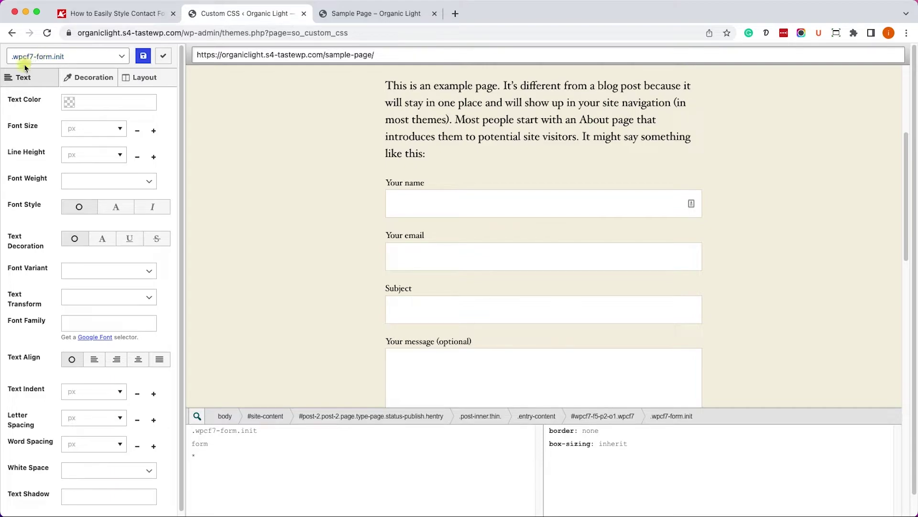
click(64, 59)
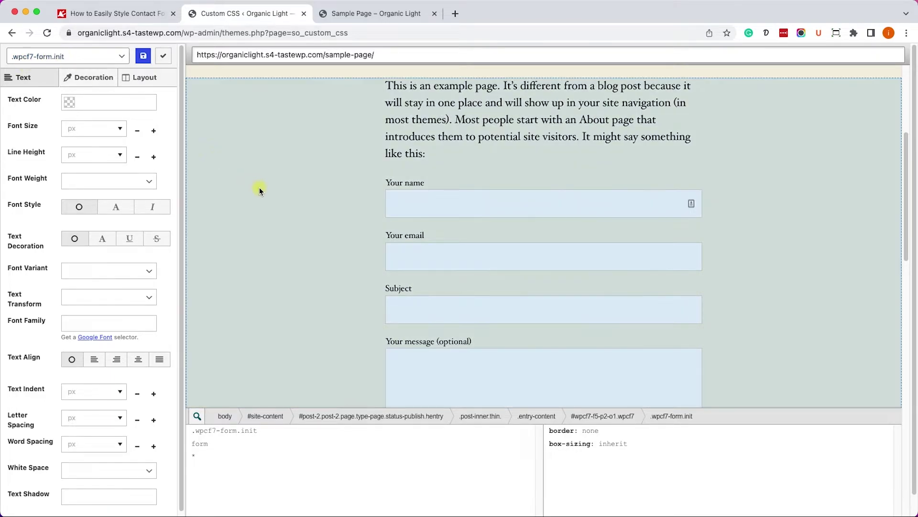
scroll(260, 188, down, 2)
scroll(260, 188, down, 1)
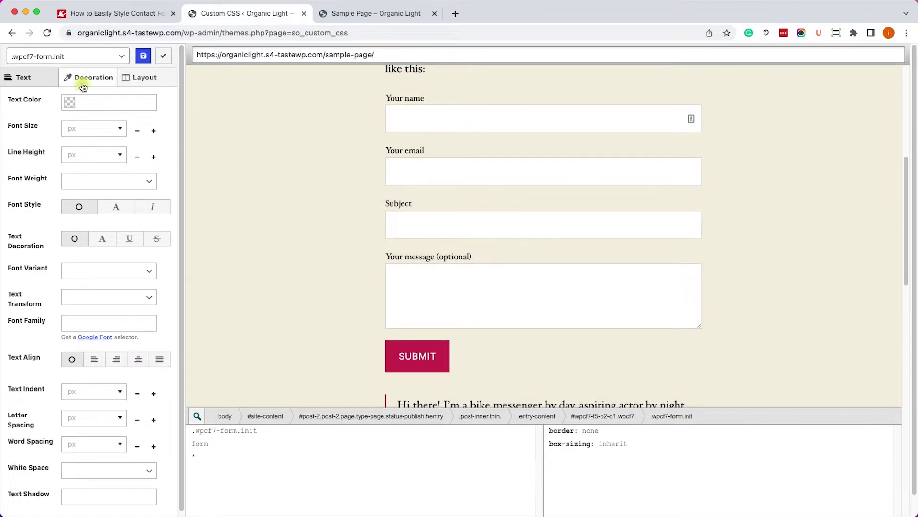
Give the contact form a turquoise #61e8d8 background colour
click(83, 85)
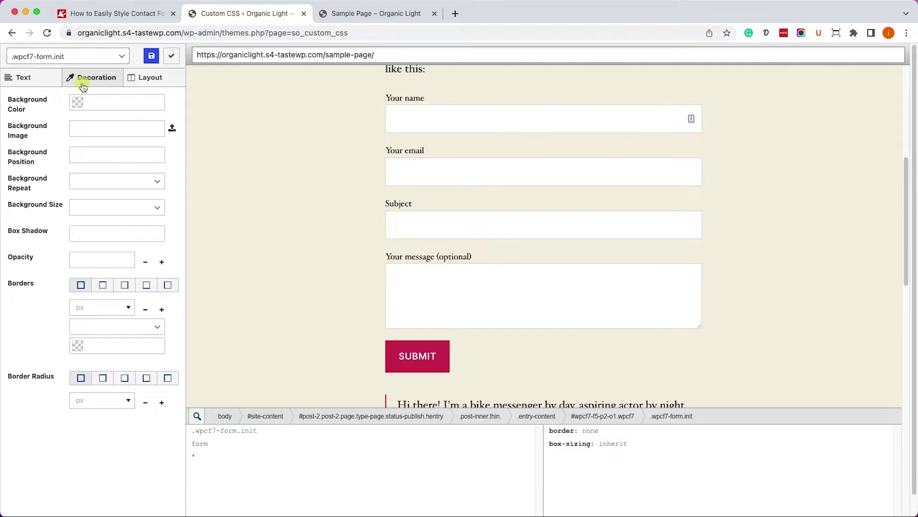
click(74, 101)
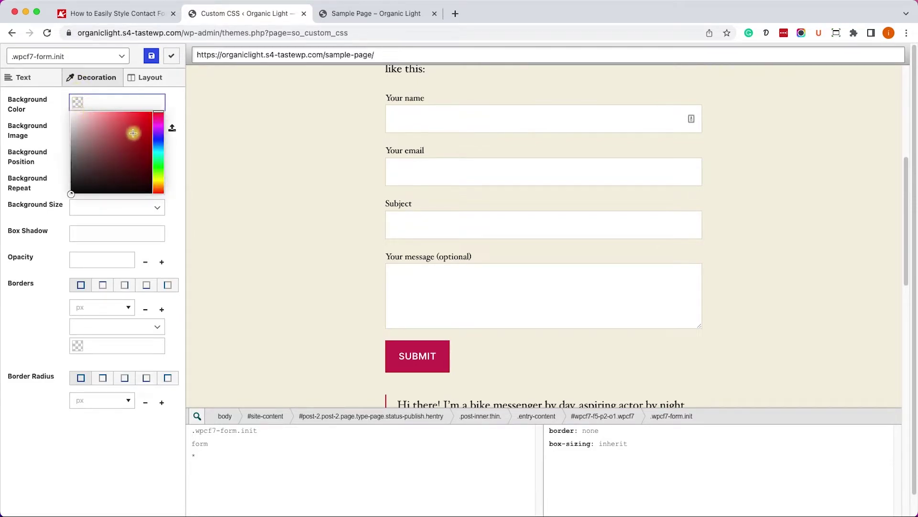
click(161, 156)
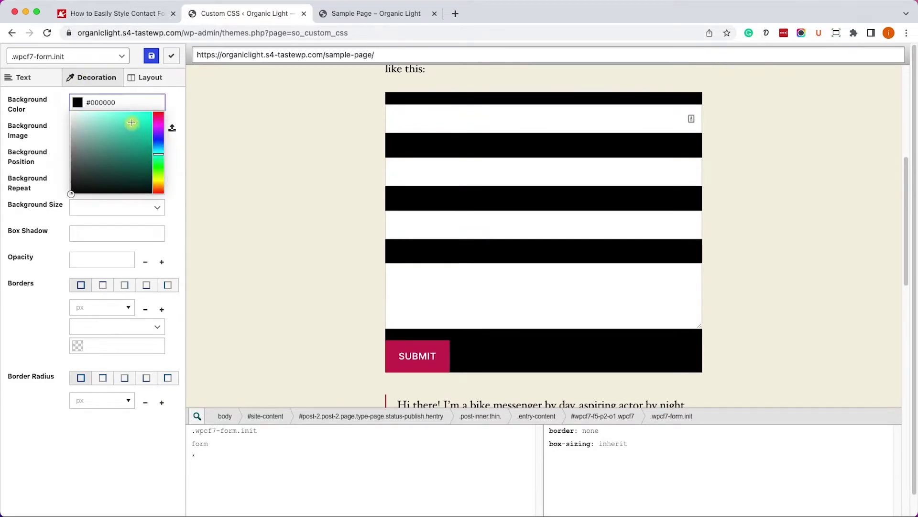
mouse_move(132, 123)
mouse_down()
mouse_move(109, 108)
mouse_move(117, 119)
mouse_up()
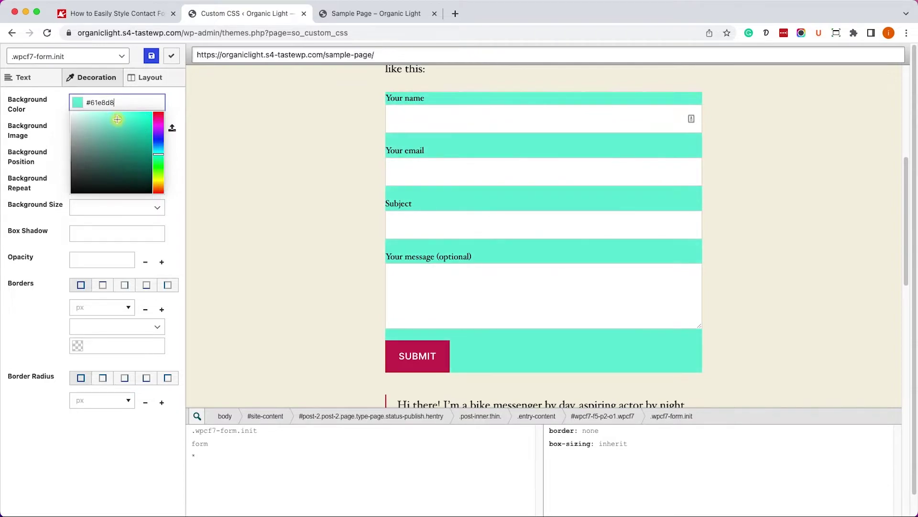
click(42, 99)
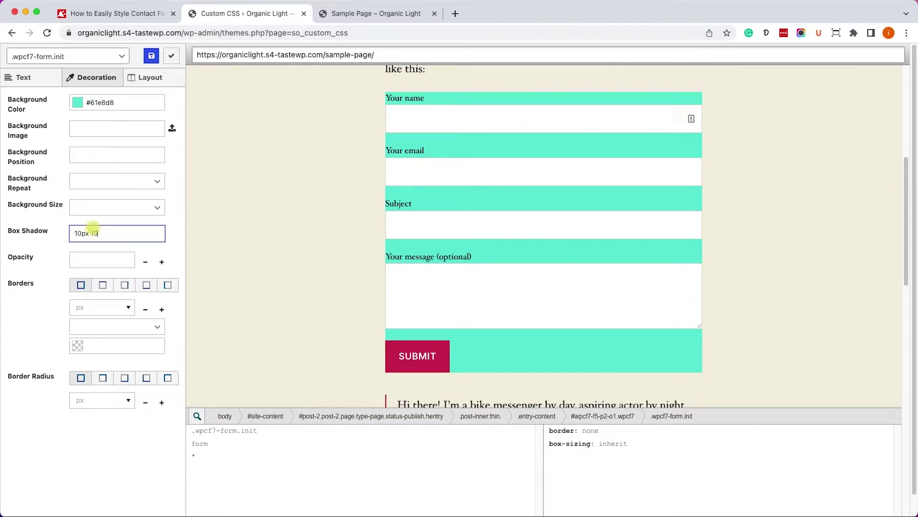
Set the form's box shadow to 10px 10px 30px 0px grey
text(px)
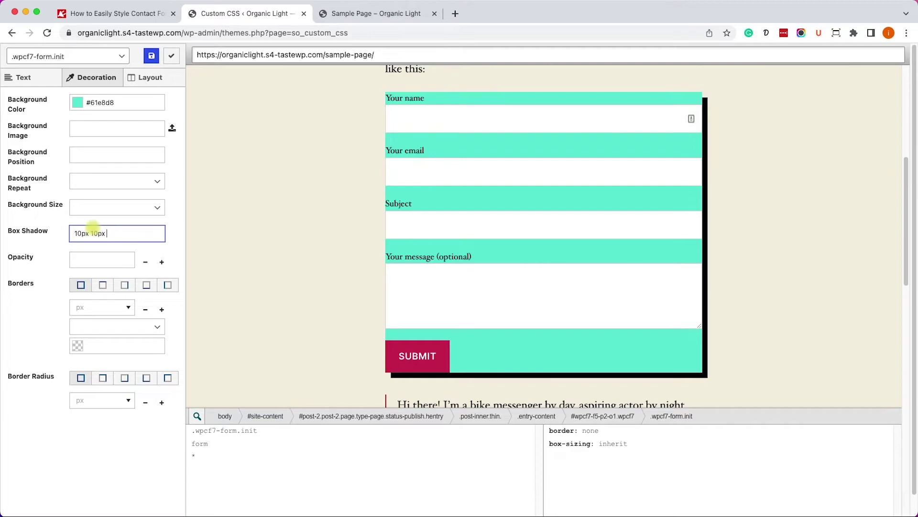
text( 5px 0px)
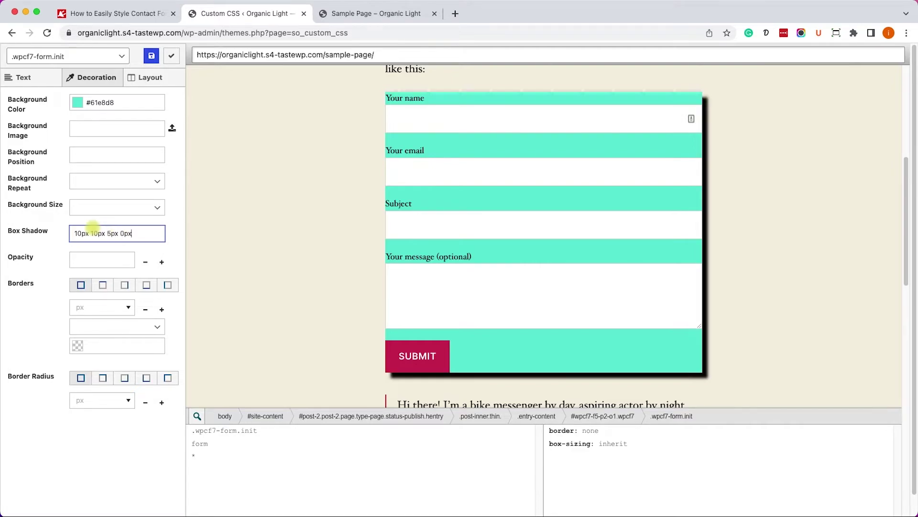
text( grey)
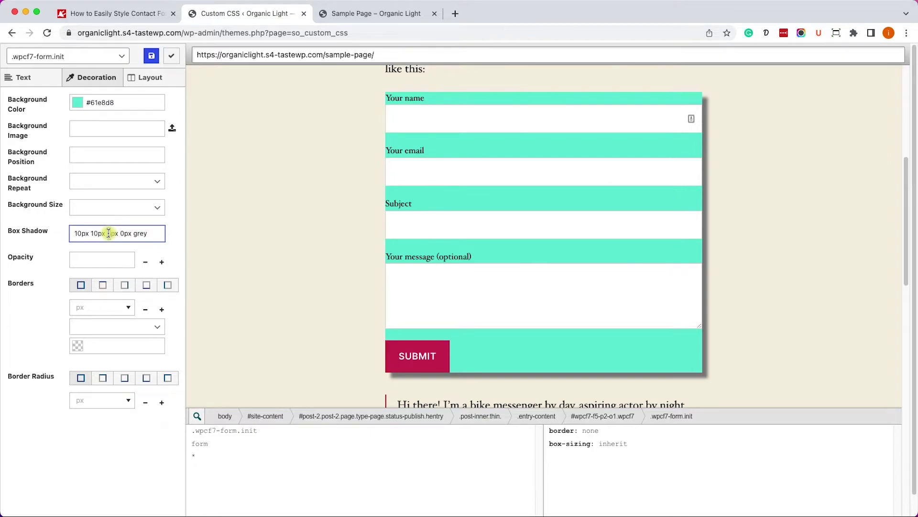
text(30)
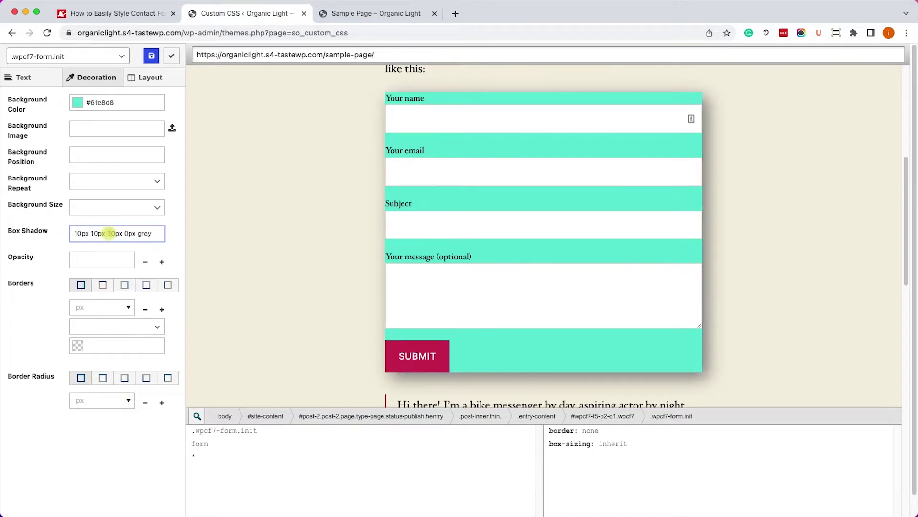
click(170, 232)
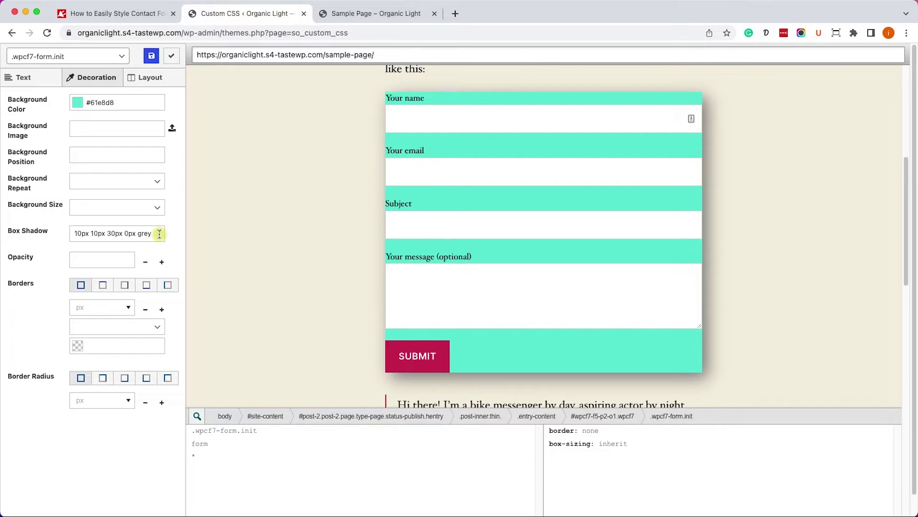
Raise the contact form's padding on the Layout tab to 30 px
click(148, 86)
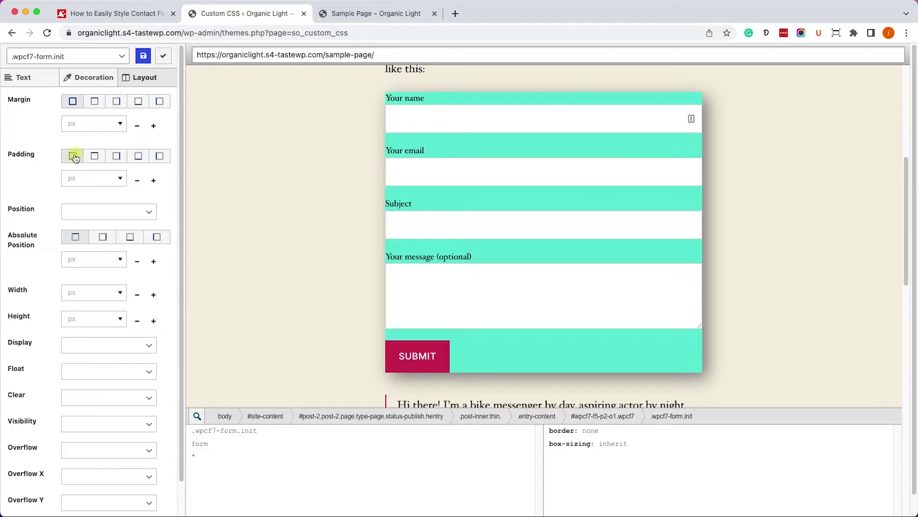
click(153, 180)
click(154, 179)
click(155, 180)
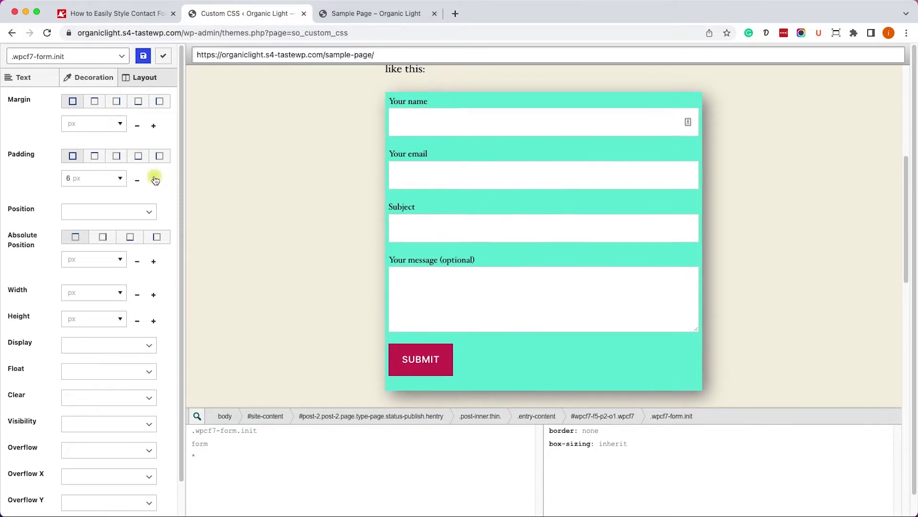
click(154, 180)
click(154, 179)
click(154, 180)
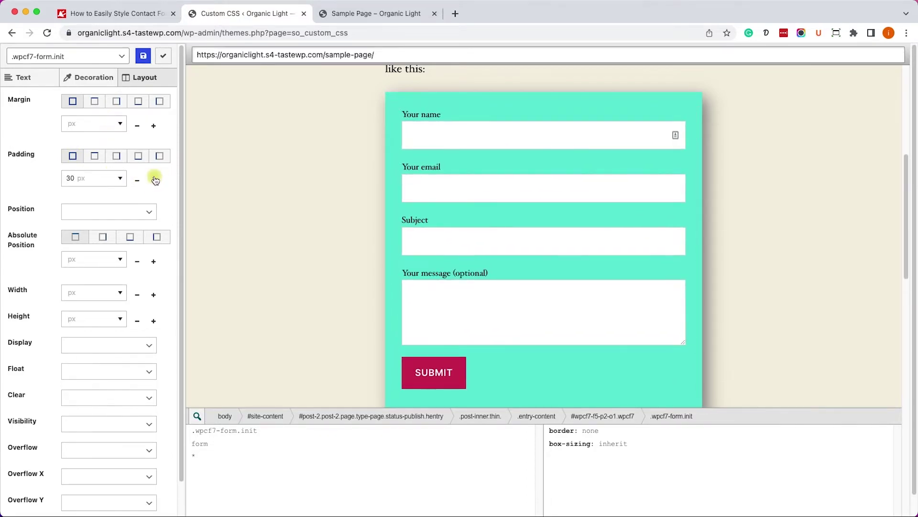
scroll(399, 179, down, 2)
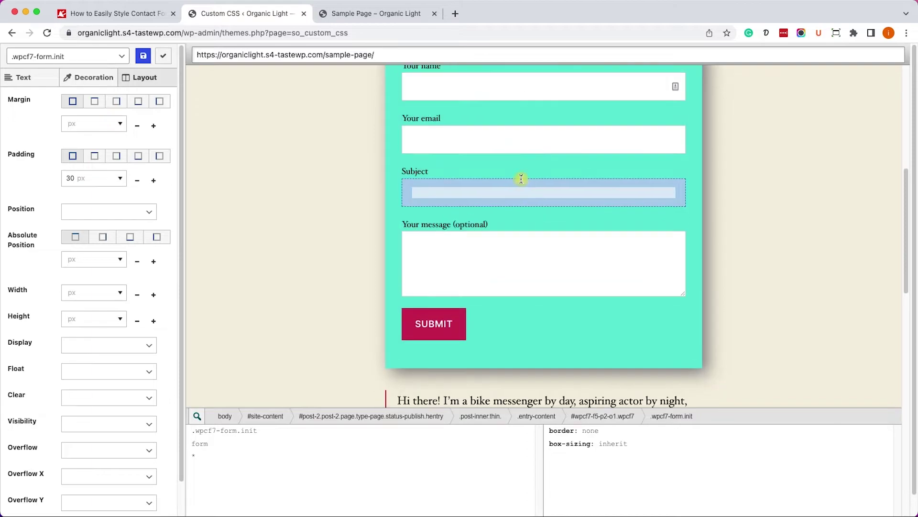
scroll(522, 179, up, 2)
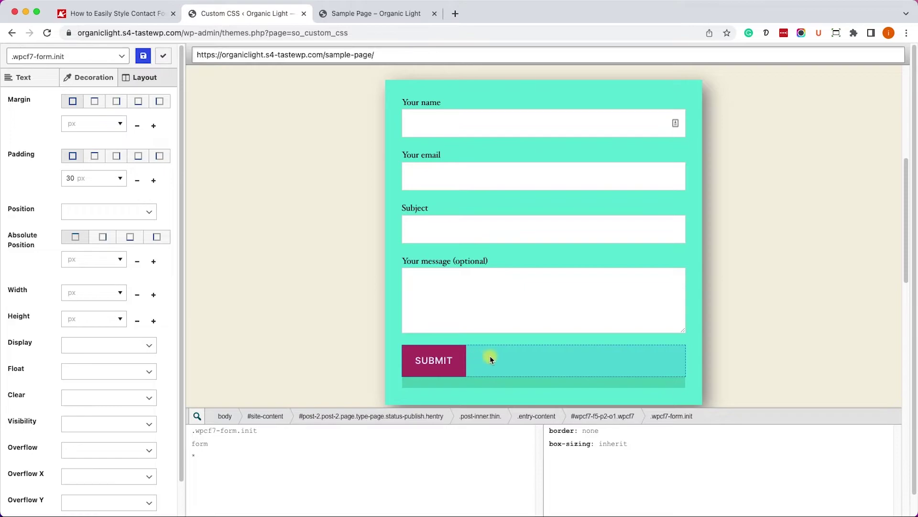
Select the SUBMIT button and set its width to 100 %
click(461, 359)
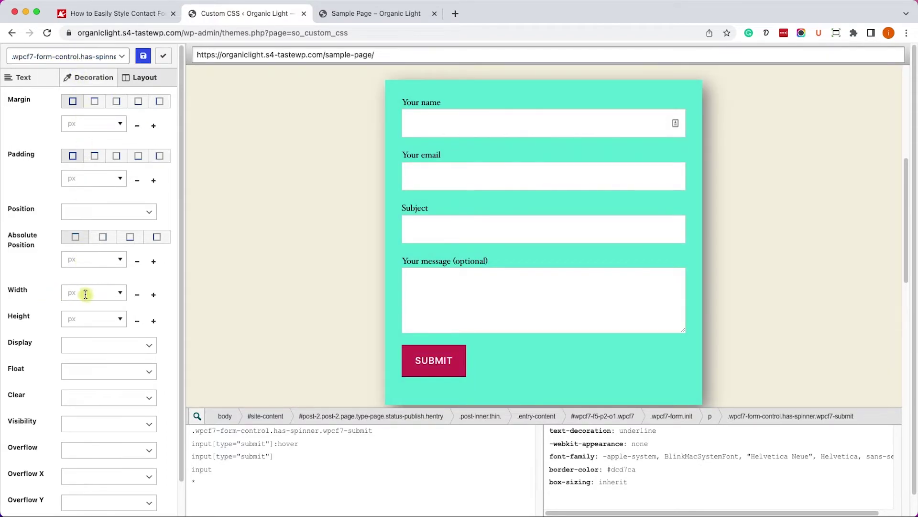
click(122, 293)
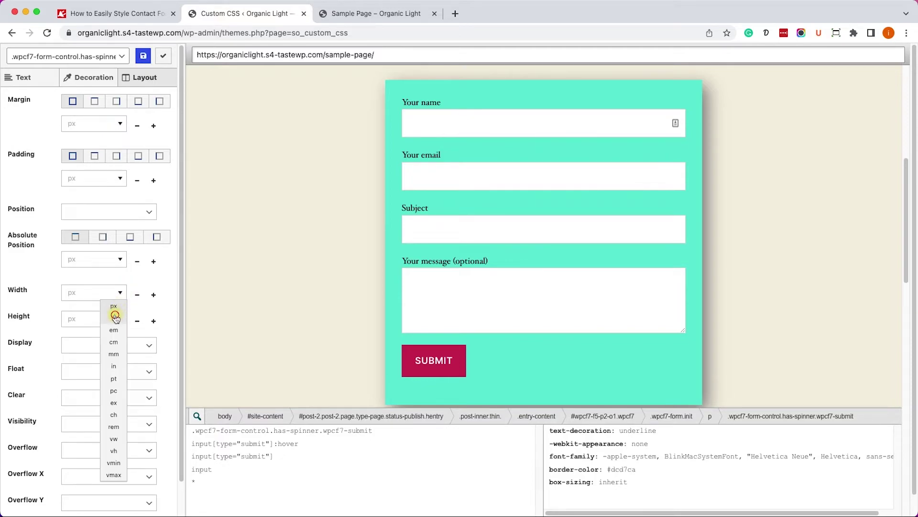
click(113, 318)
click(153, 298)
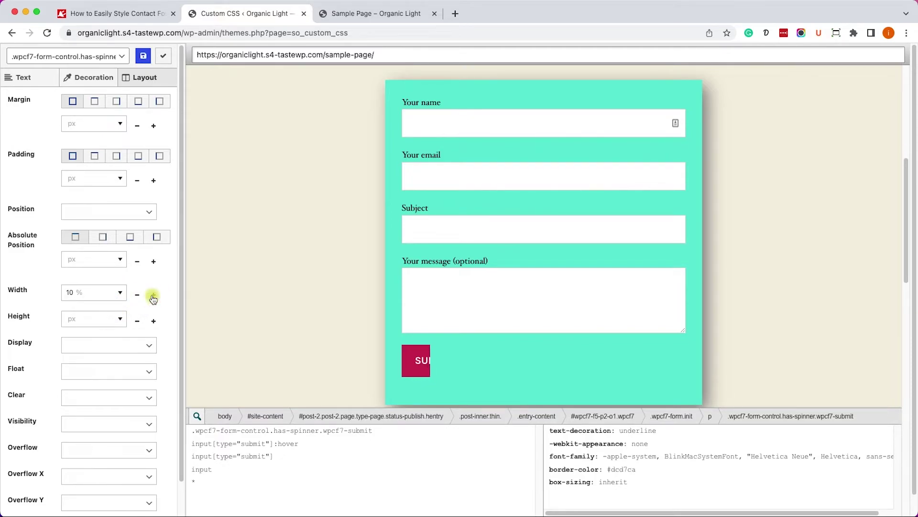
drag(153, 298, 151, 293)
click(78, 293)
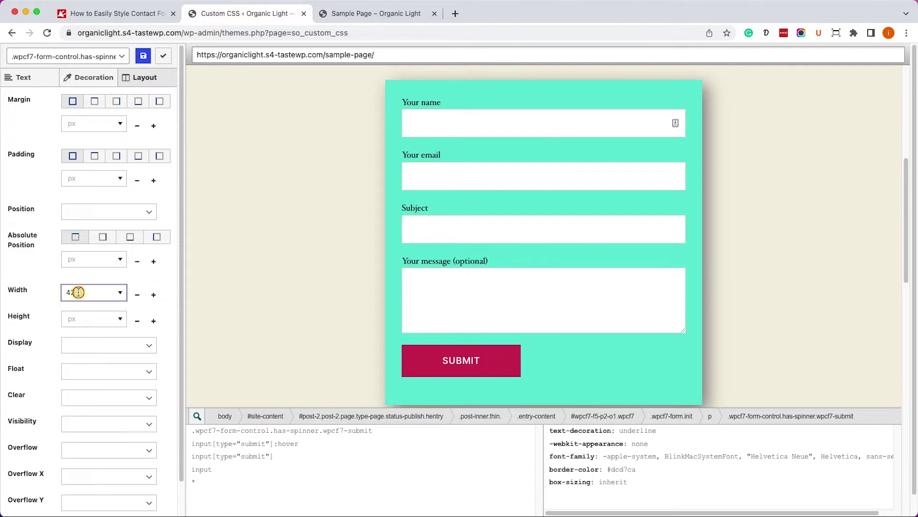
double_click(78, 292)
text(100)
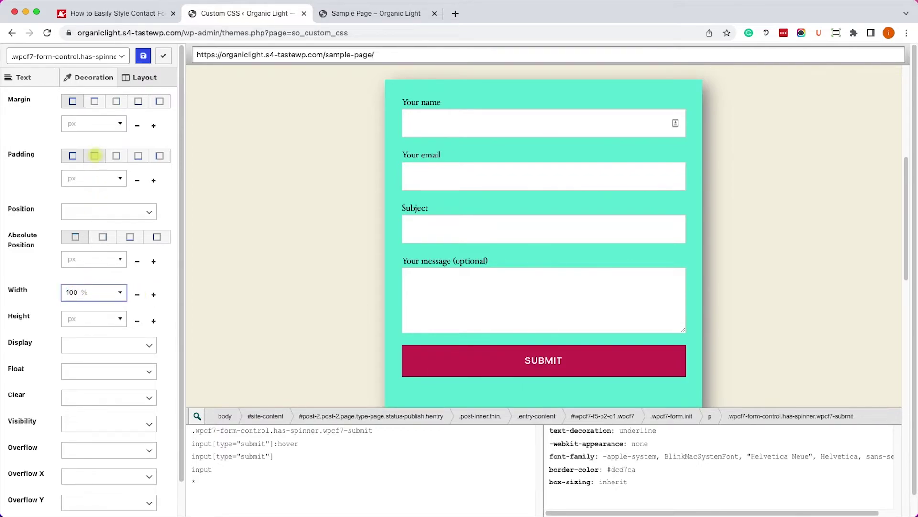
Give the SUBMIT button a blue #4a77cc background colour
click(90, 77)
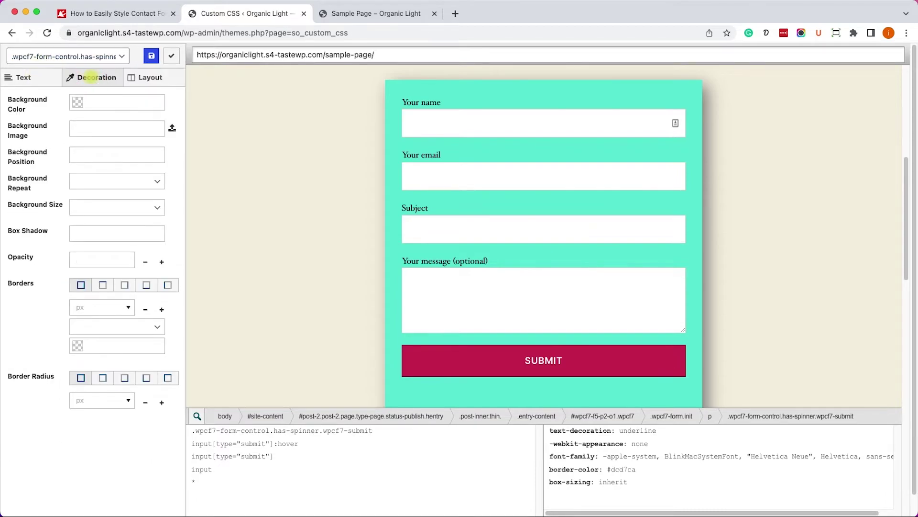
click(80, 101)
click(158, 144)
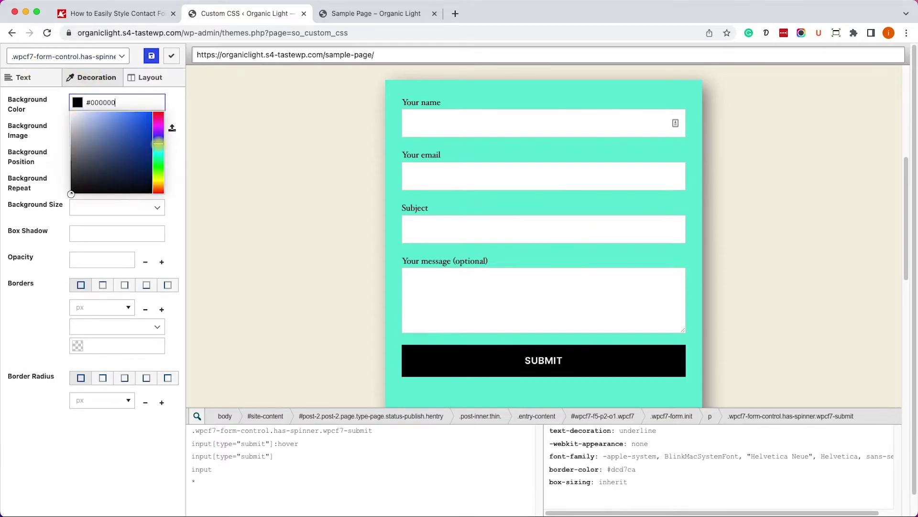
click(123, 129)
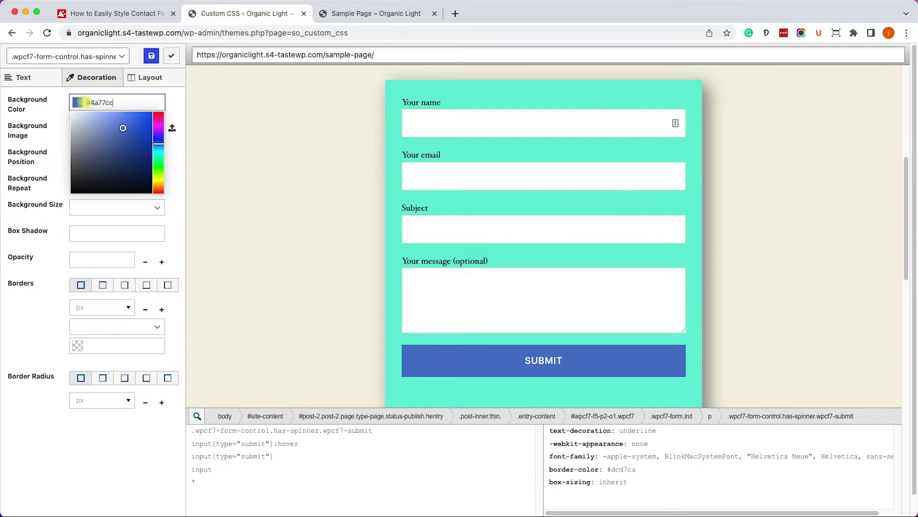
click(47, 111)
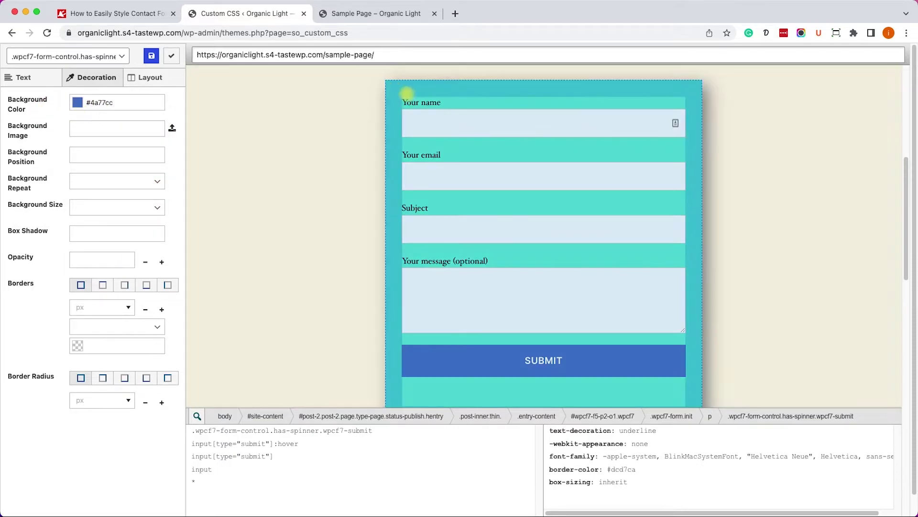
Set the form labels' font size to 24 px and go back to the code editor
click(429, 102)
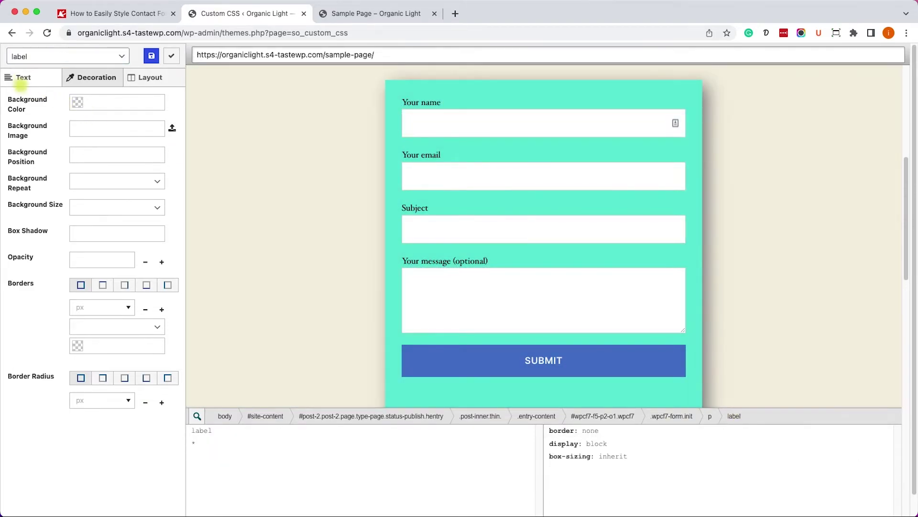
click(20, 78)
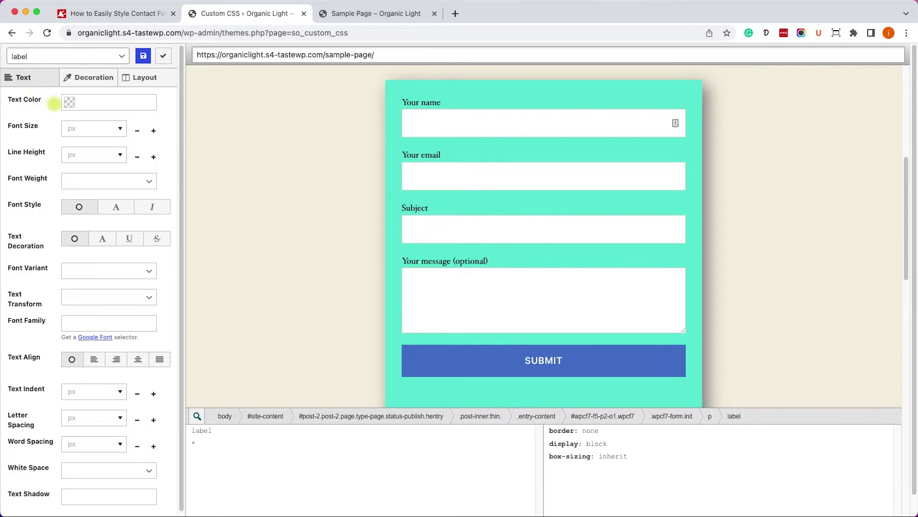
click(152, 130)
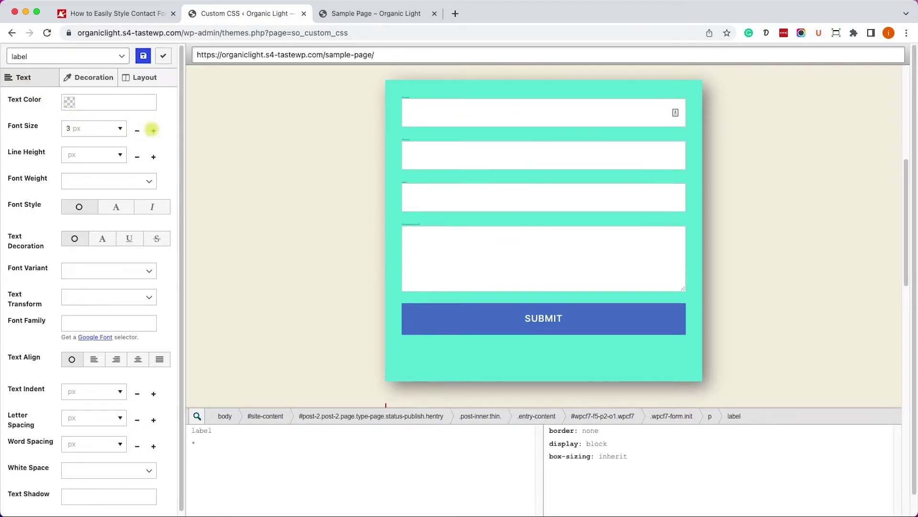
click(152, 130)
click(152, 130)
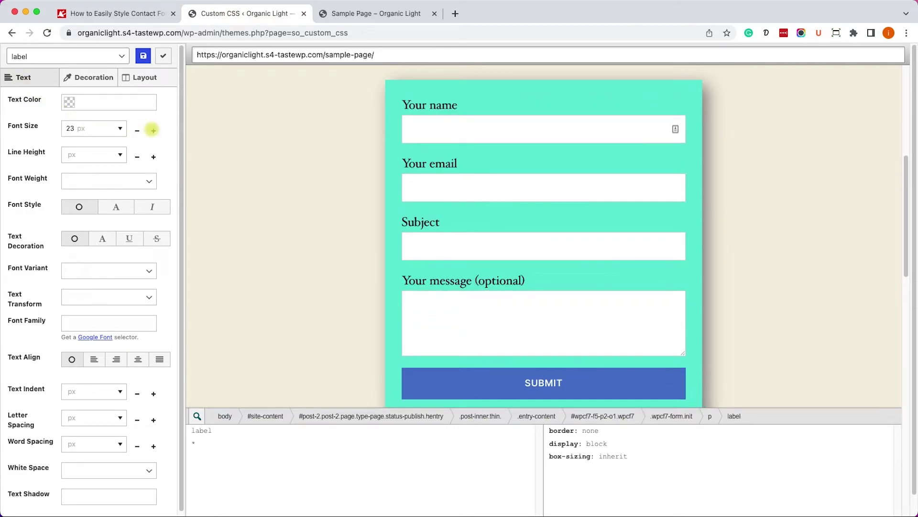
click(152, 129)
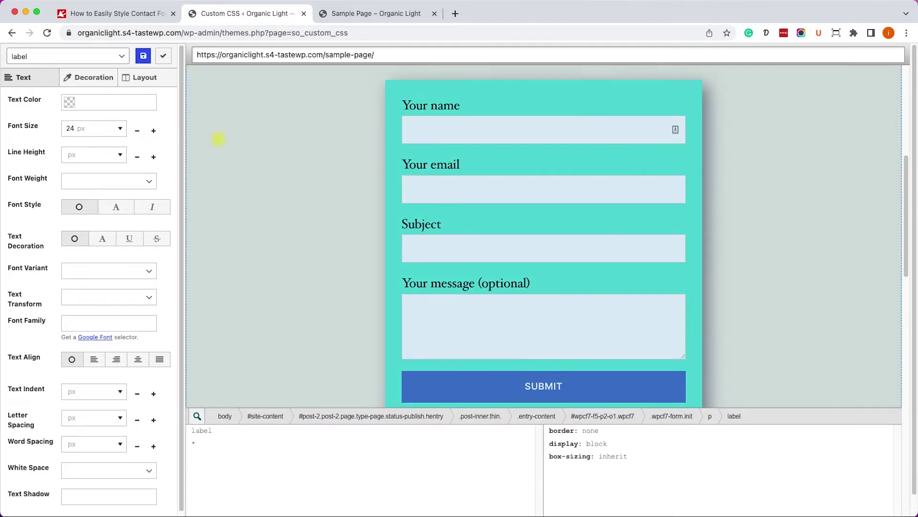
scroll(225, 143, down, 3)
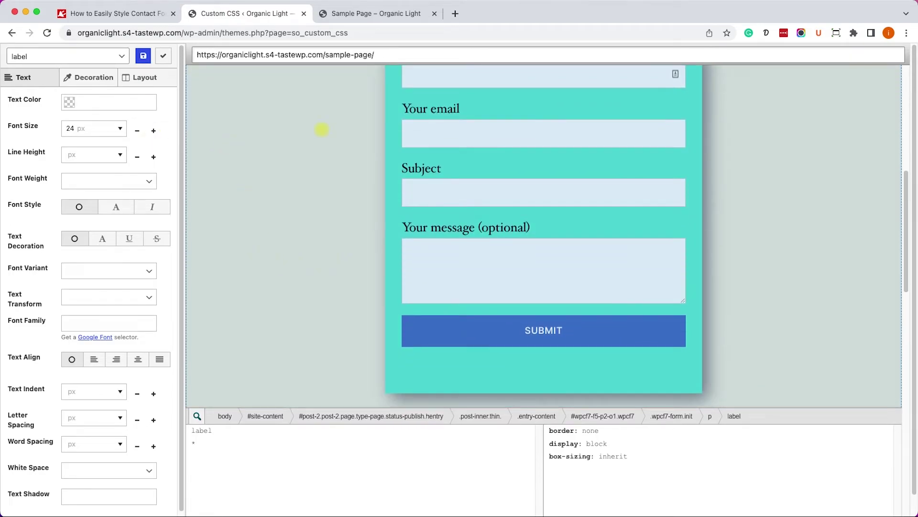
scroll(320, 196, up, 3)
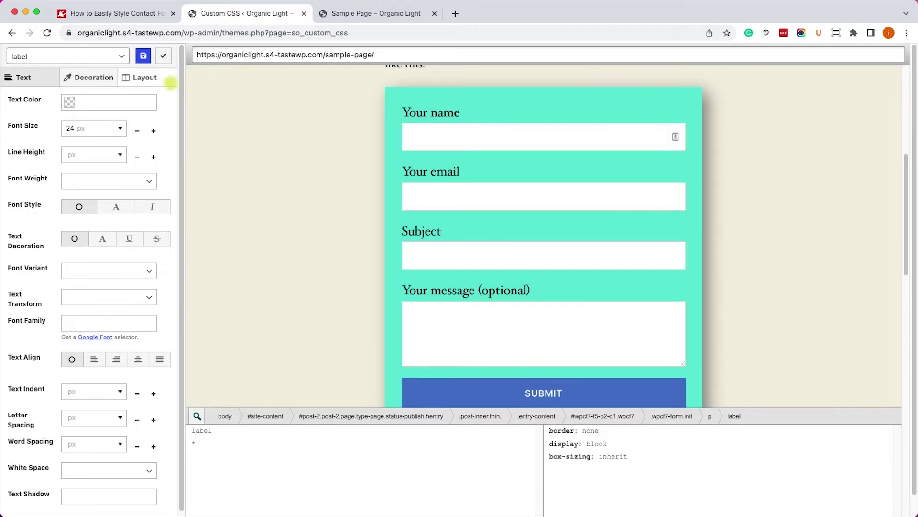
click(162, 56)
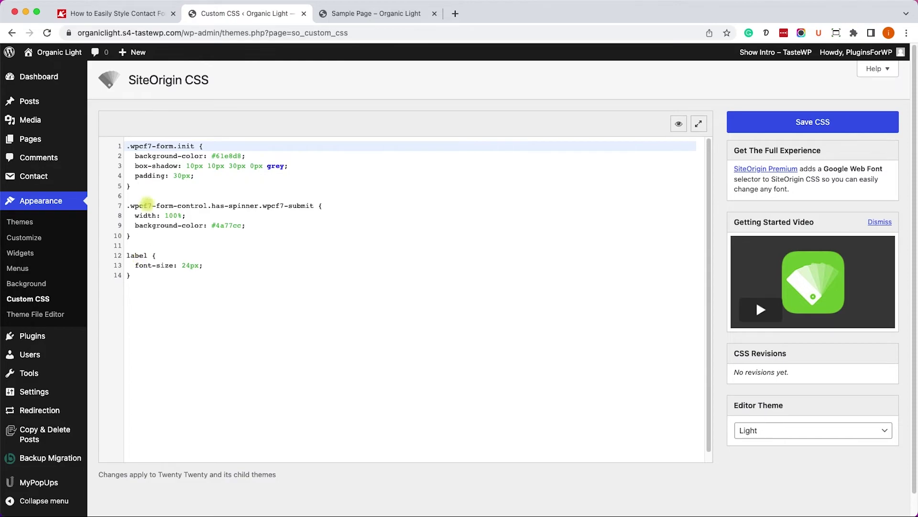
Prefix the label rule with .wpcf7-form and save the custom CSS
drag(173, 146, 129, 148)
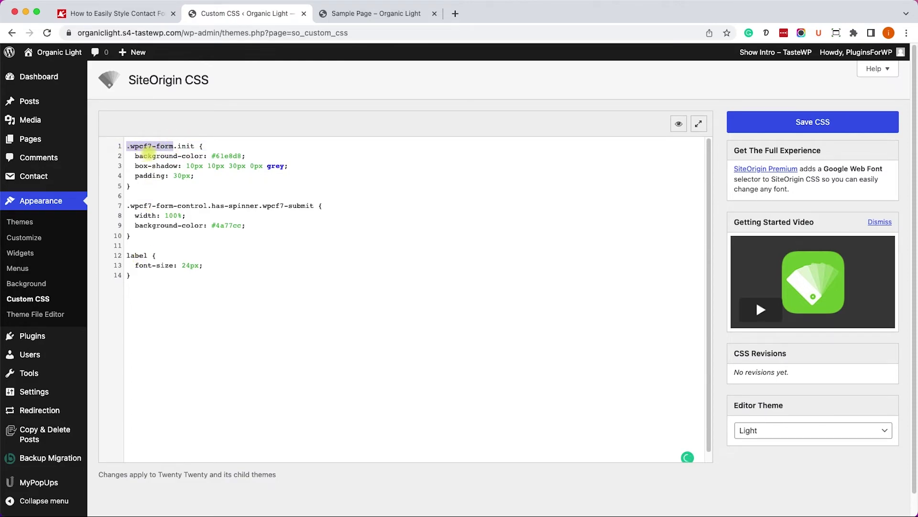
click(149, 154)
click(126, 257)
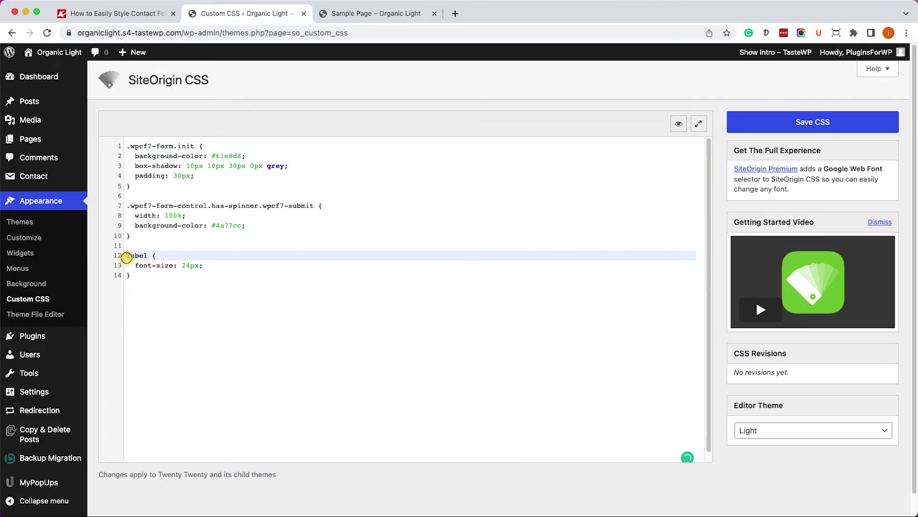
text(.wpcf7-form)
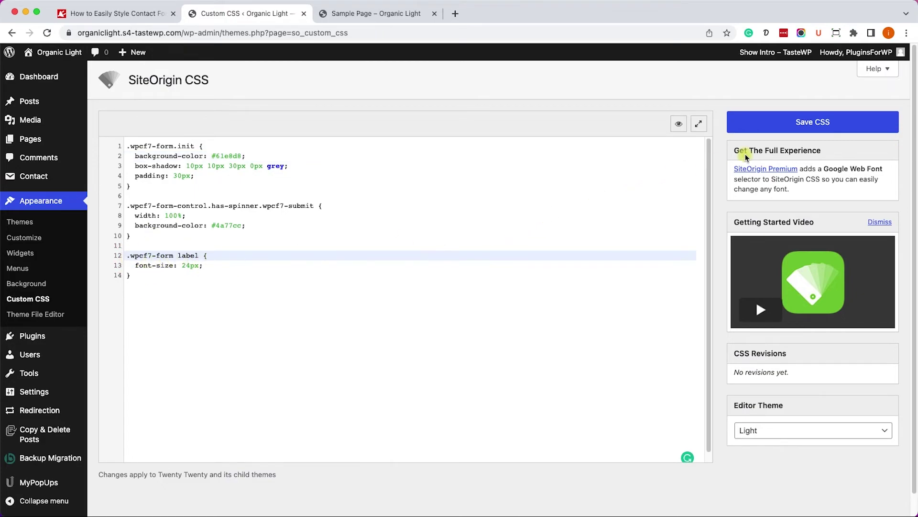
click(807, 123)
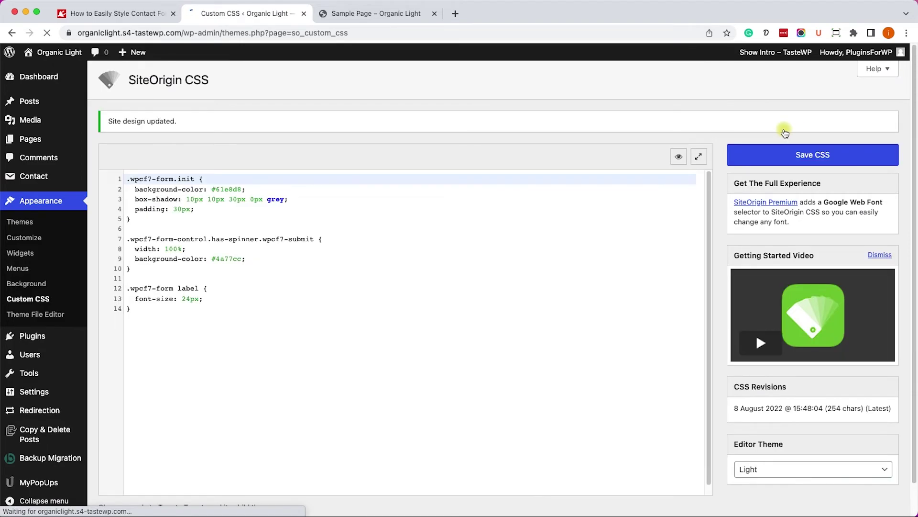
Reload the Sample Page and check the restyled contact form
click(395, 15)
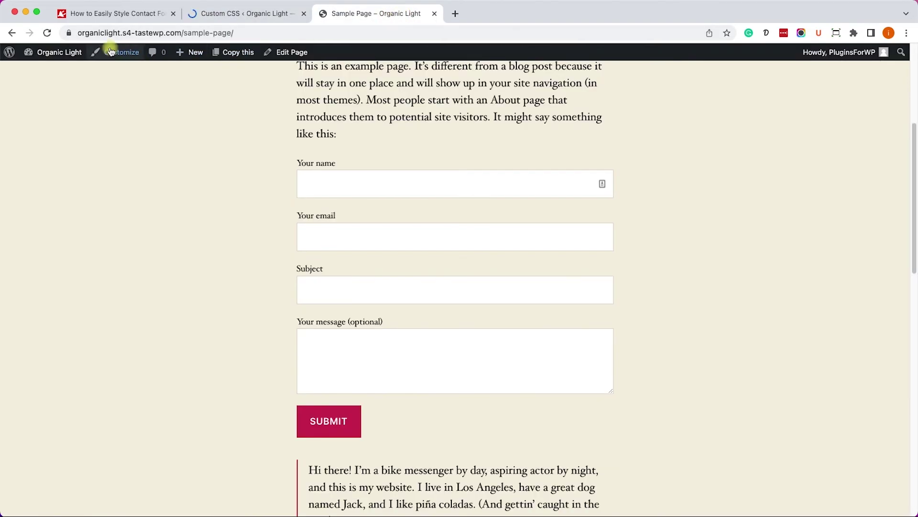
click(47, 33)
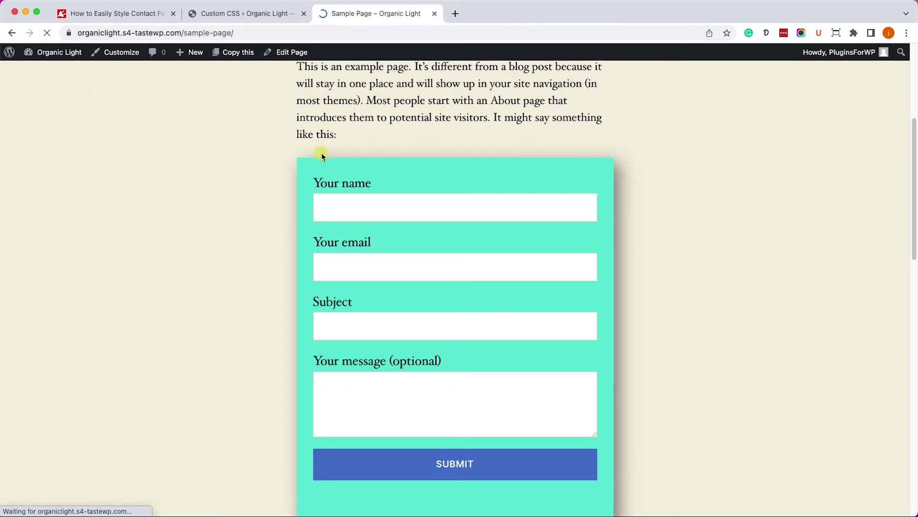
scroll(694, 249, down, 2)
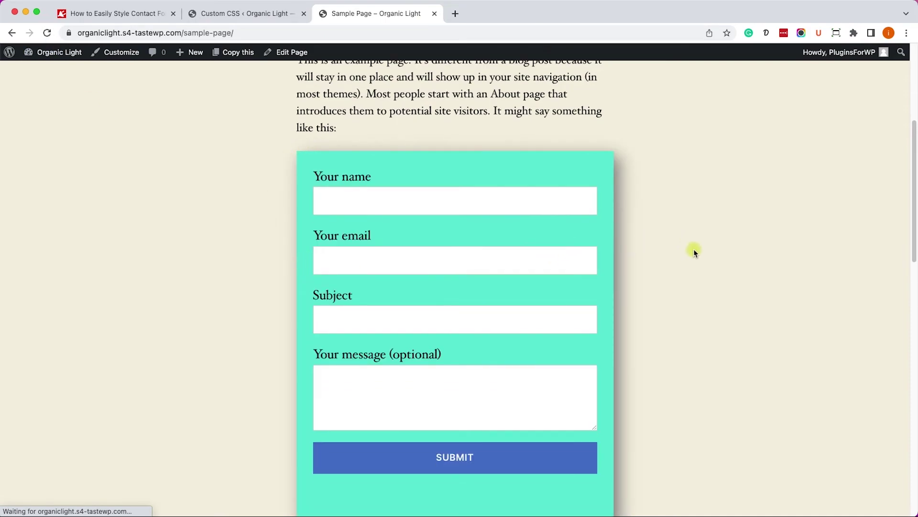
scroll(695, 252, down, 1)
scroll(694, 252, up, 1)
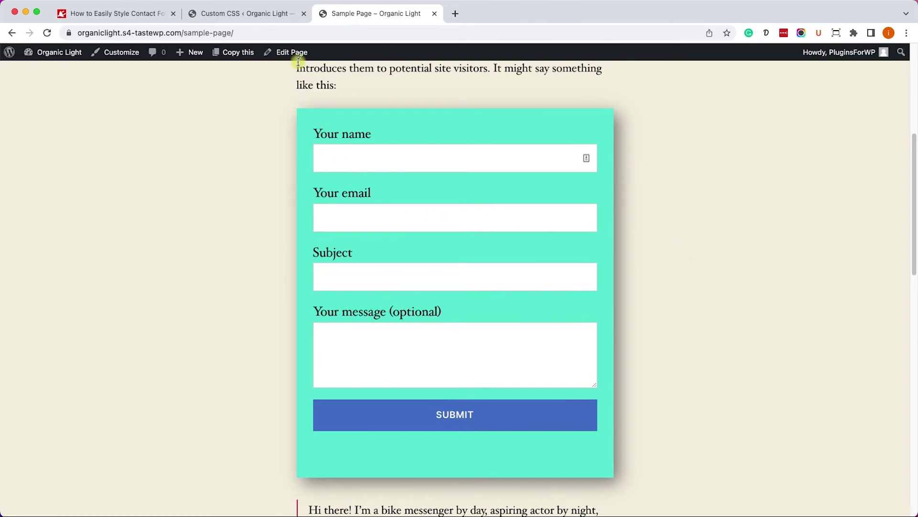
Copy all the CSS rules from the SiteOrigin Custom CSS editor
click(263, 15)
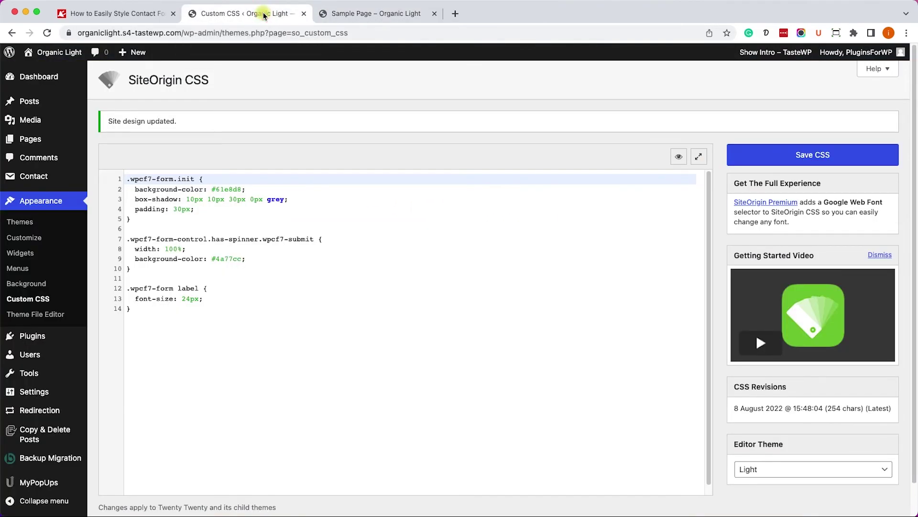
drag(294, 355, 114, 168)
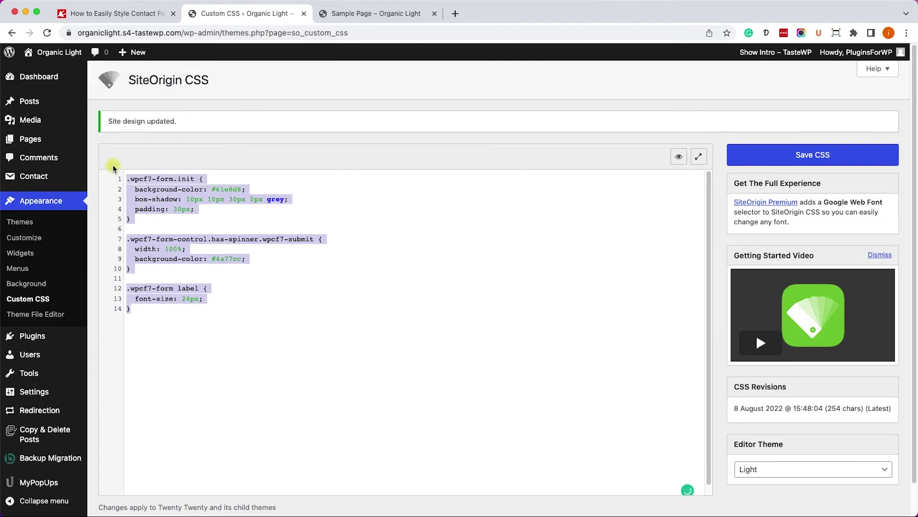
right_click(164, 206)
click(194, 292)
click(204, 288)
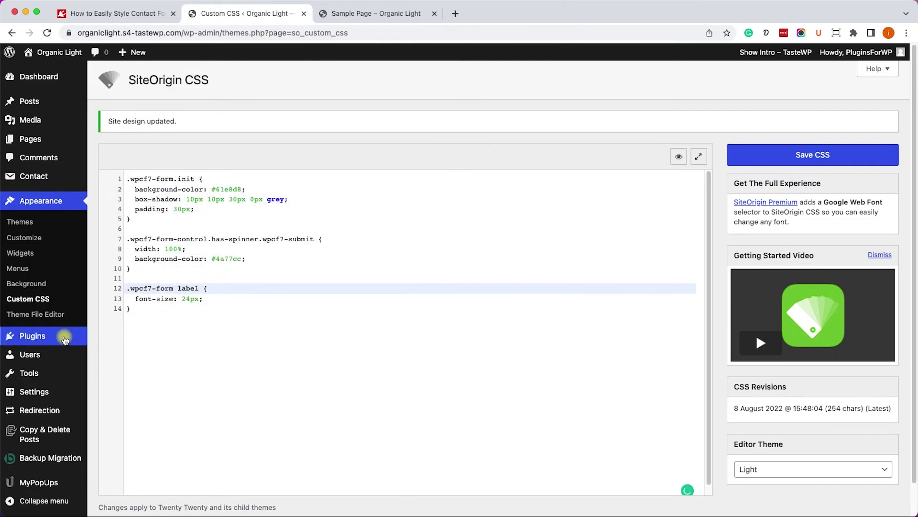
Deactivate SiteOrigin CSS, reload the now-unstyled Sample Page, and open the Customizer
mouse_move(48, 338)
click(113, 339)
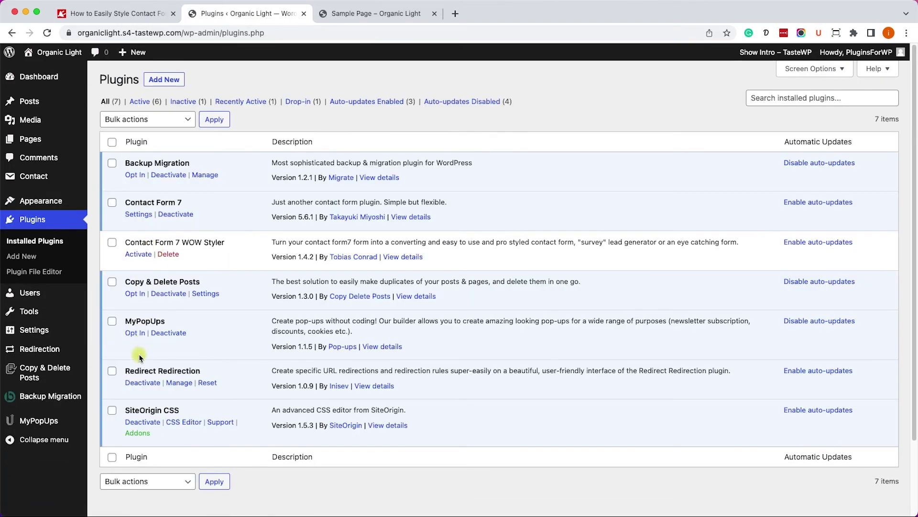
click(137, 425)
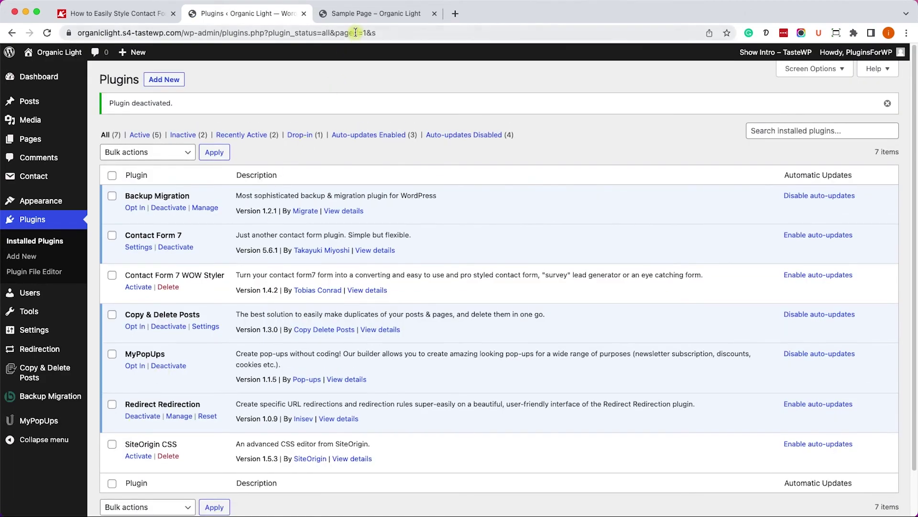
click(364, 17)
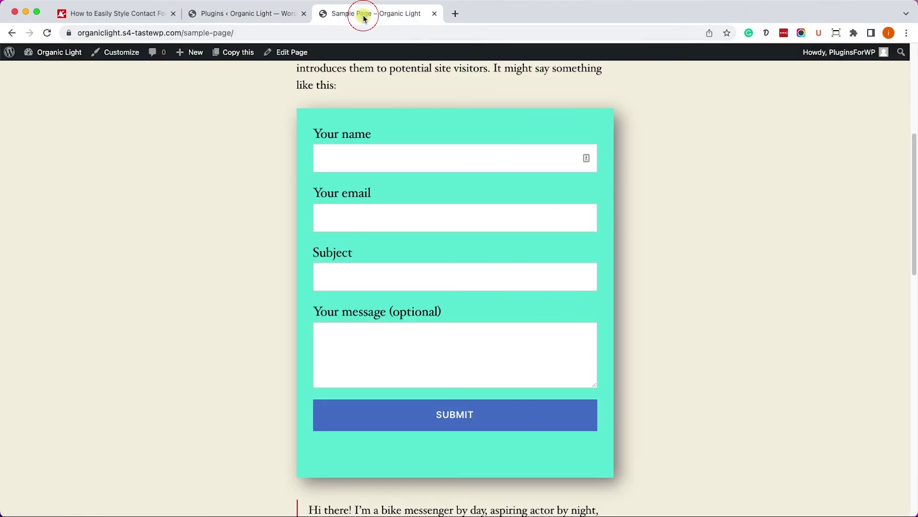
click(46, 32)
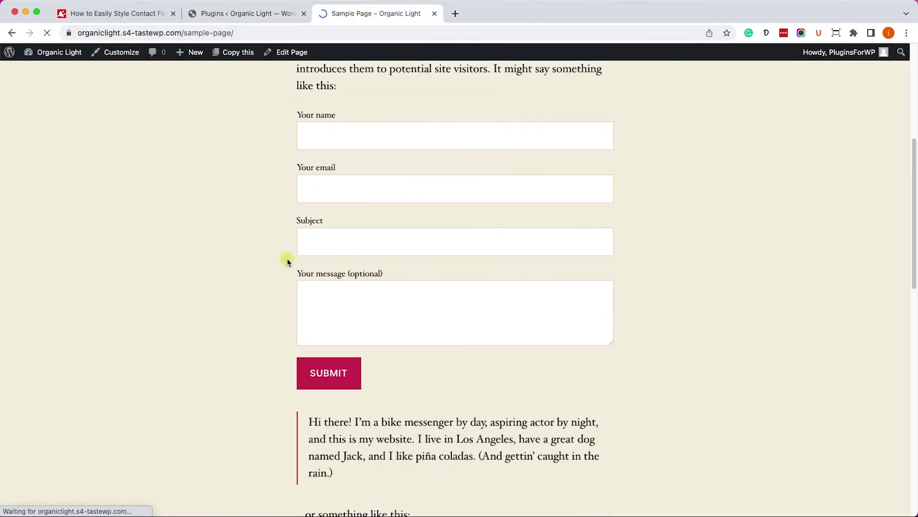
super+click(118, 57)
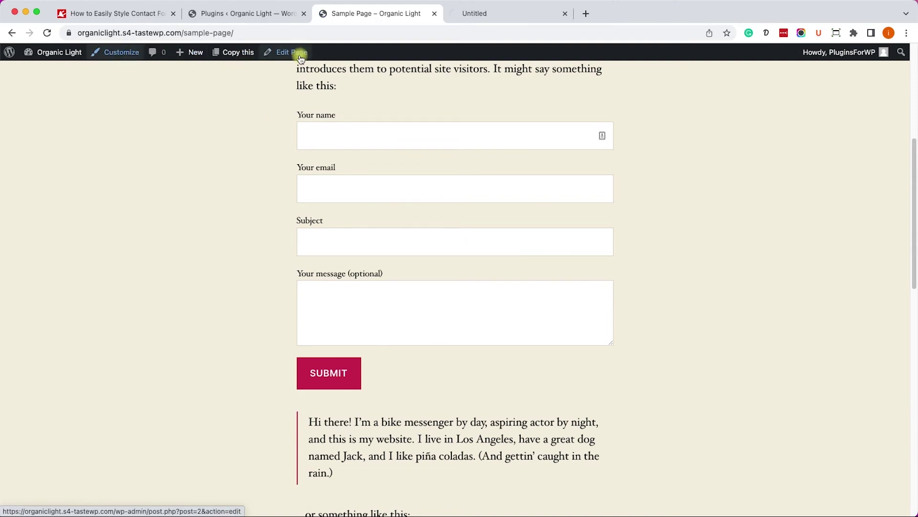
Paste the copied 14-line contact form CSS into the Customizer's Additional CSS and publish it
click(507, 14)
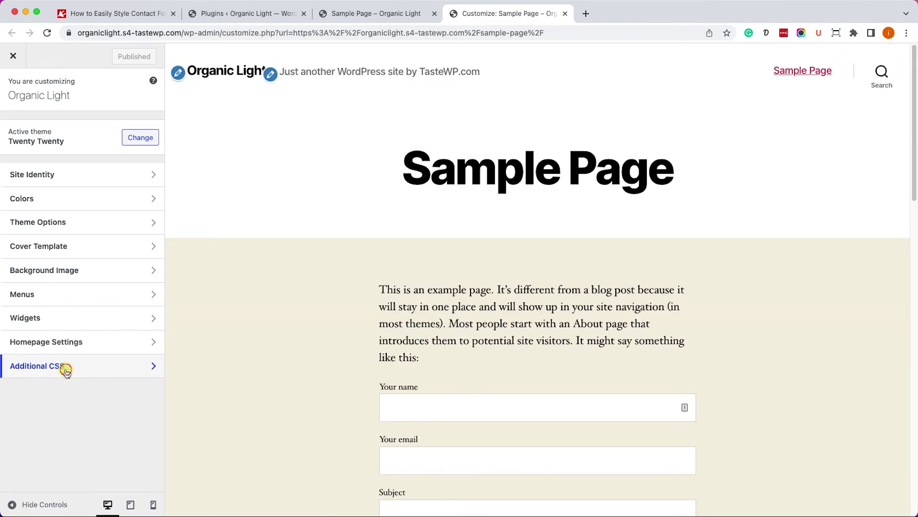
click(66, 371)
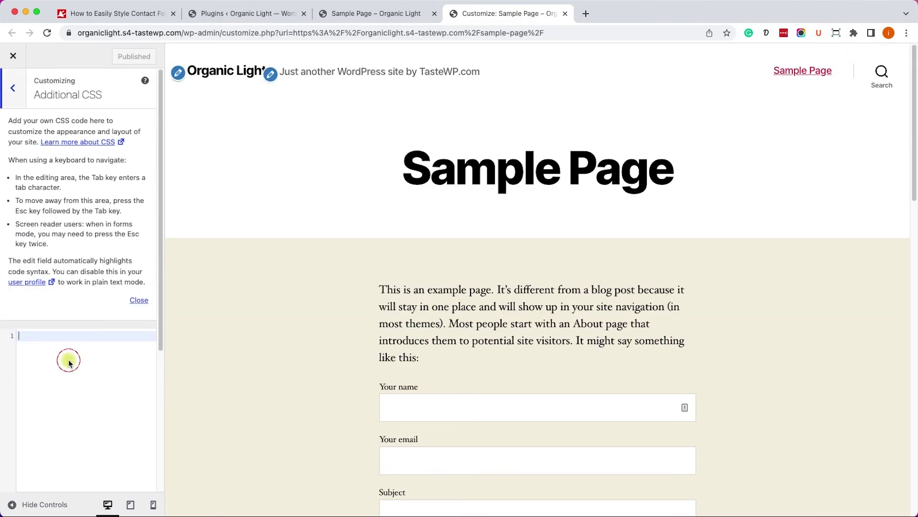
click(68, 361)
key(super+v)
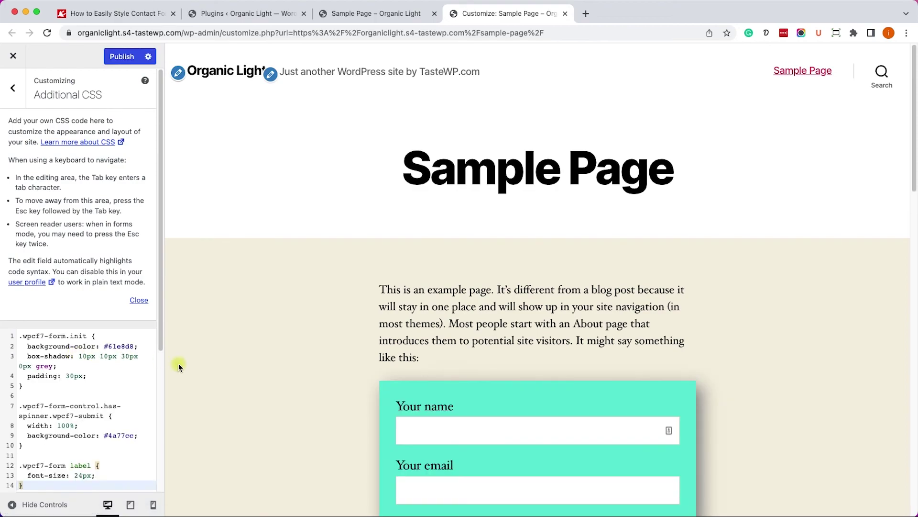
scroll(366, 396, down, 5)
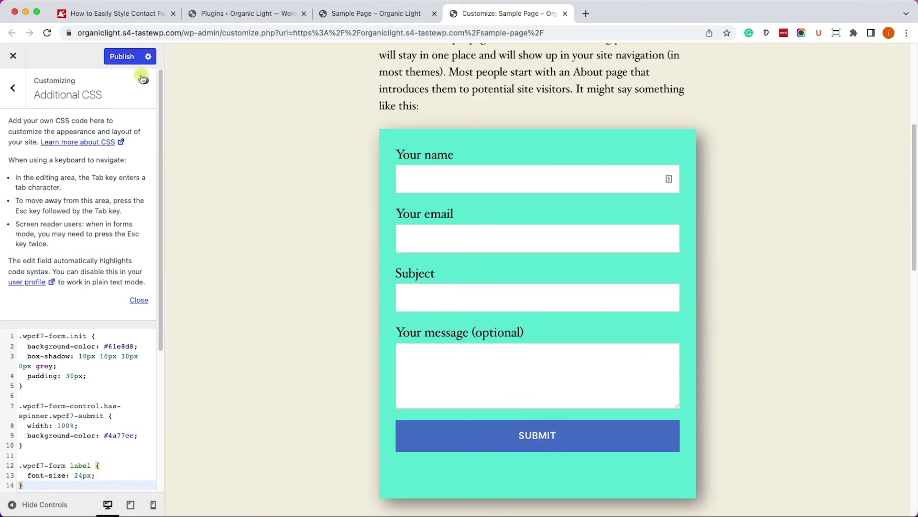
click(119, 56)
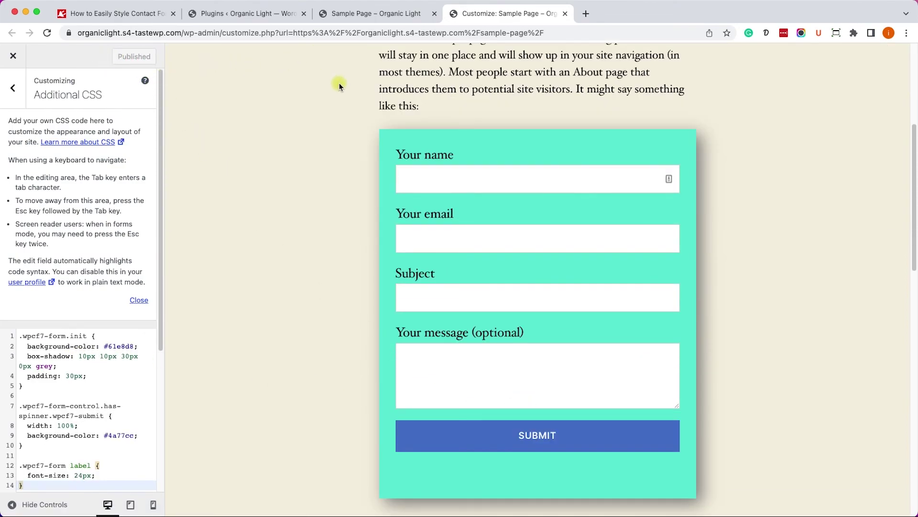
Reload the Sample Page to show the turquoise, shadowed form with its full-width blue submit button
click(380, 14)
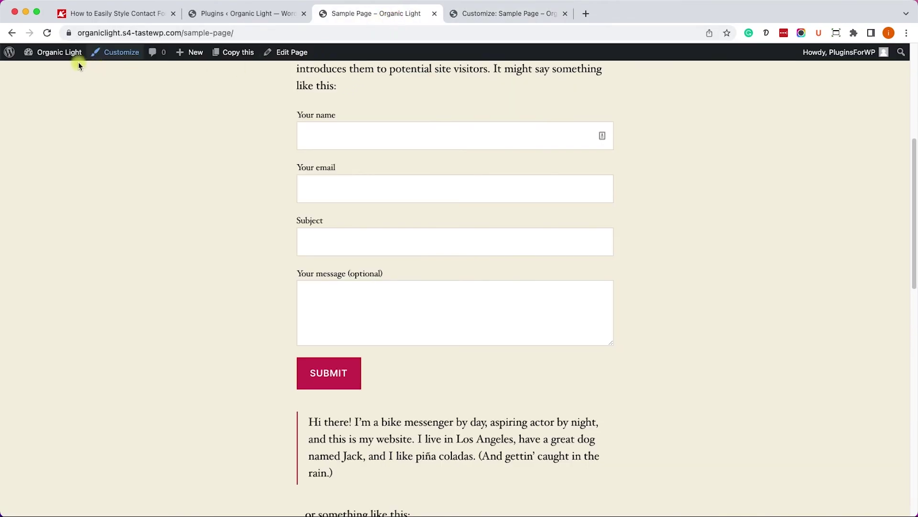
click(46, 32)
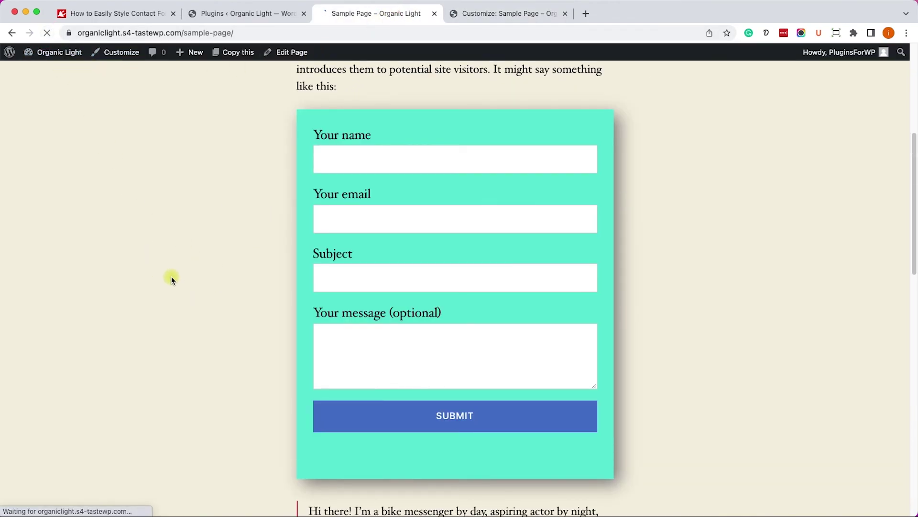